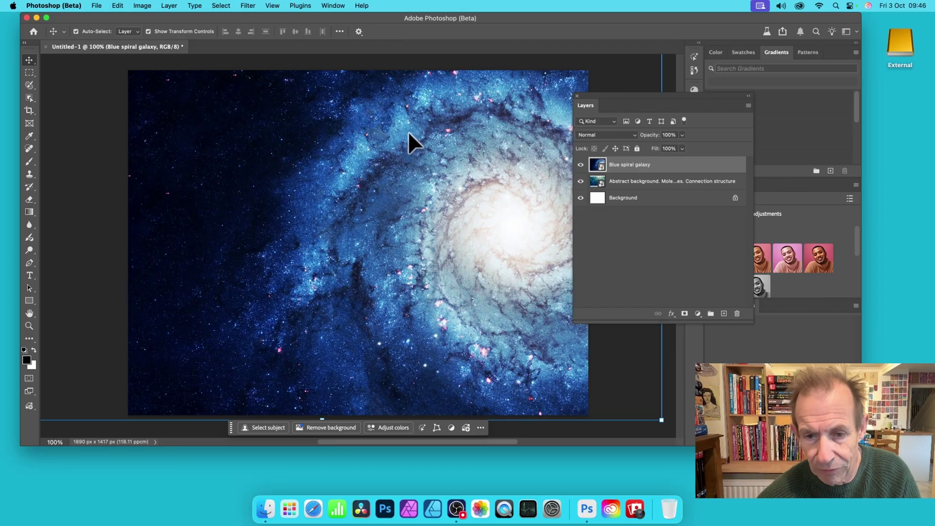
Delete the galaxy and abstract layers, and move the quick-actions bar to the canvas top.
{"action": "key", "text": "Delete"}
{"action": "key", "text": "Delete"}
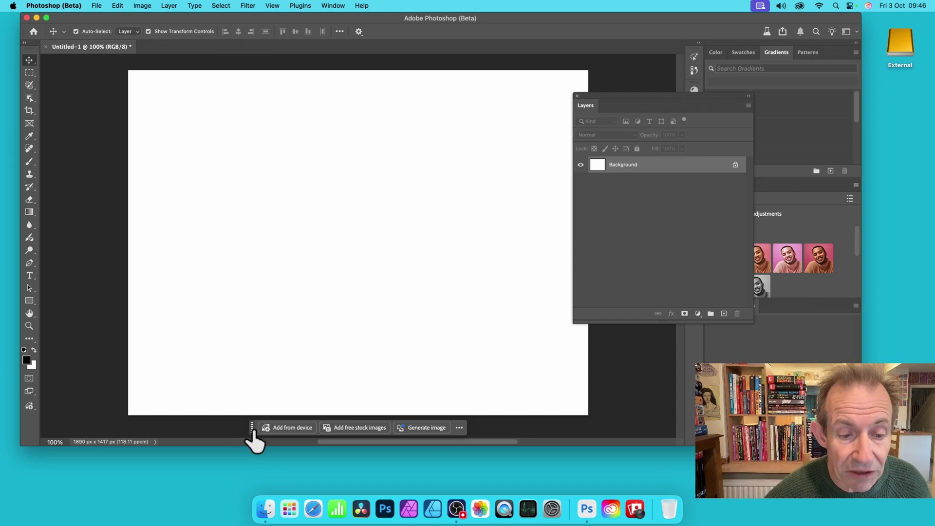
{"action": "mouse_move", "coordinate": [253, 432]}
{"action": "left_mouse_down"}
{"action": "mouse_move", "coordinate": [362, 275]}
{"action": "mouse_move", "coordinate": [272, 63]}
{"action": "left_mouse_up"}
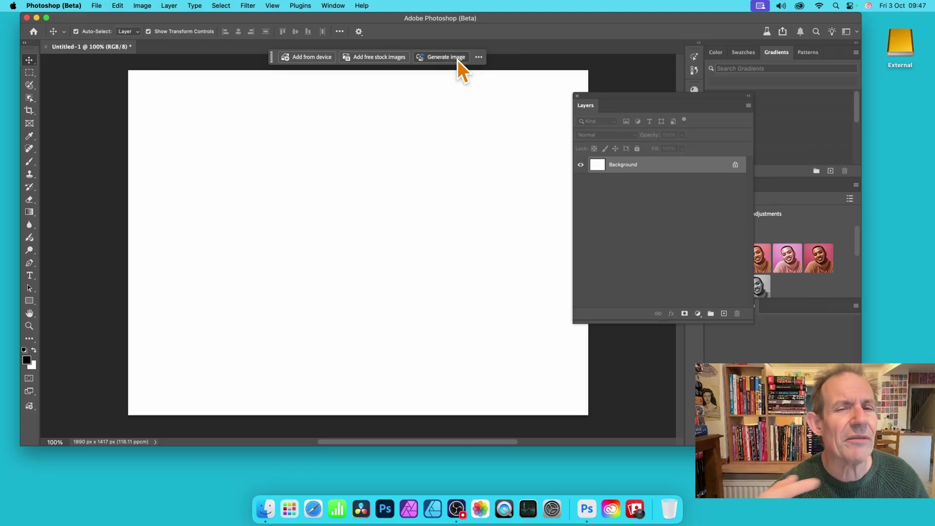
{"action": "mouse_move", "coordinate": [444, 58]}
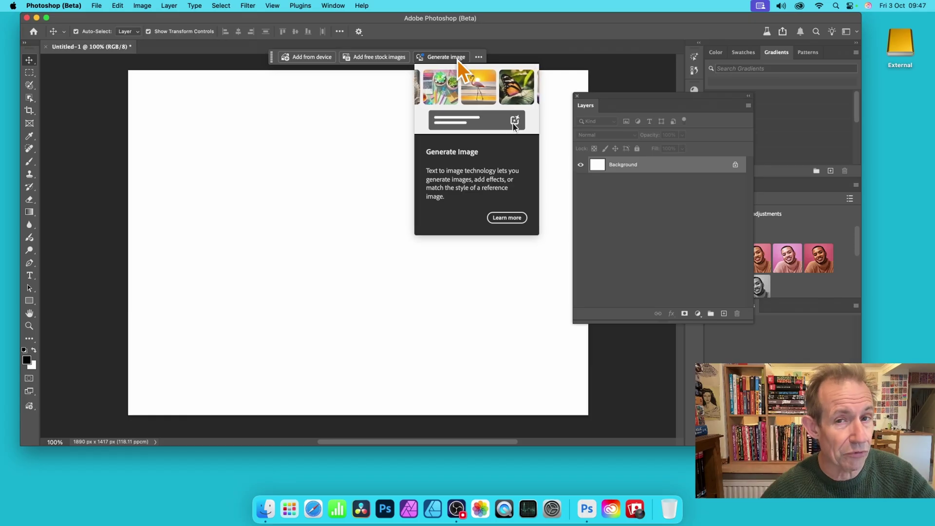
Open the free Adobe Stock image browser from the contextual task bar.
{"action": "left_click", "coordinate": [384, 59]}
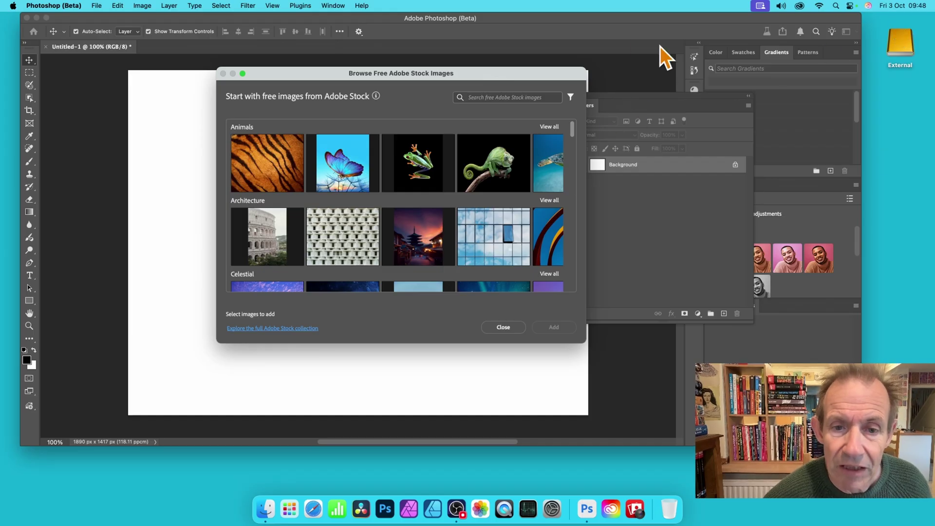
{"action": "mouse_move", "coordinate": [418, 163]}
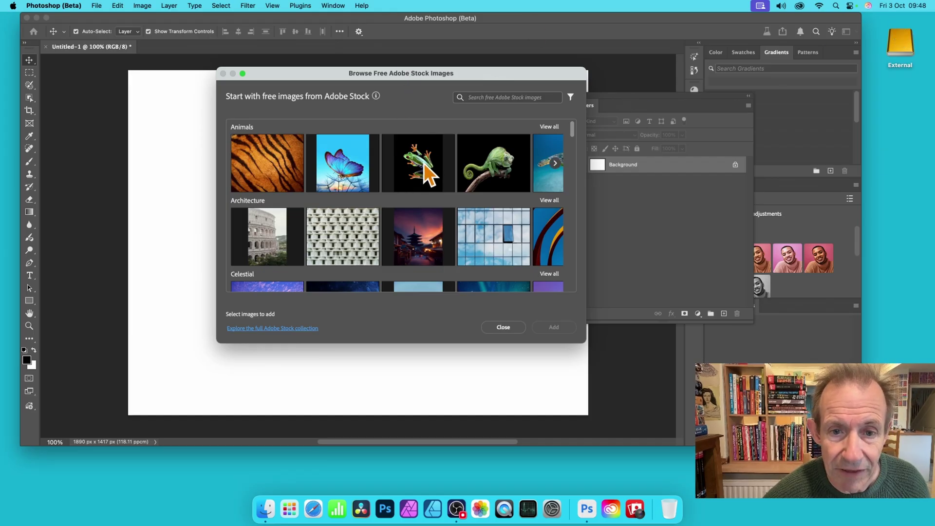
Pick the tree frog photo in Animals, then deselect it.
{"action": "left_click", "coordinate": [423, 159]}
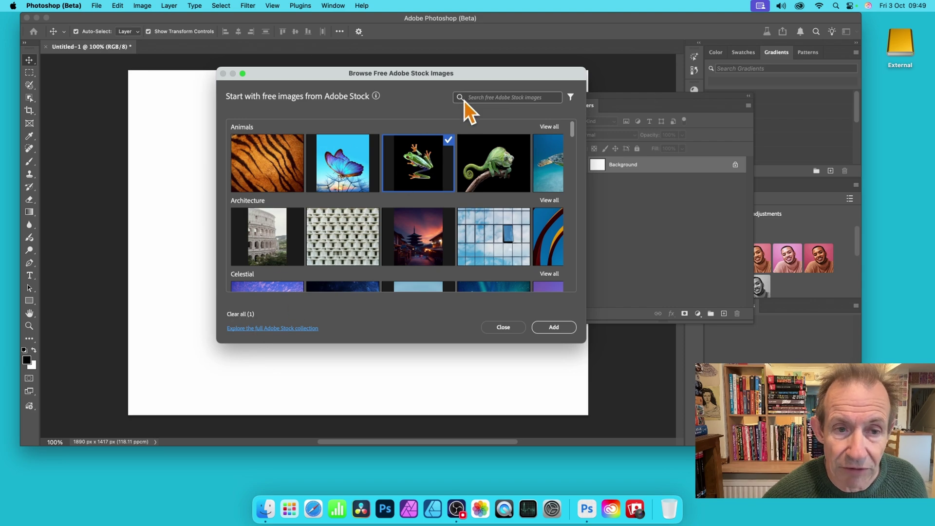
{"action": "left_click", "coordinate": [237, 314]}
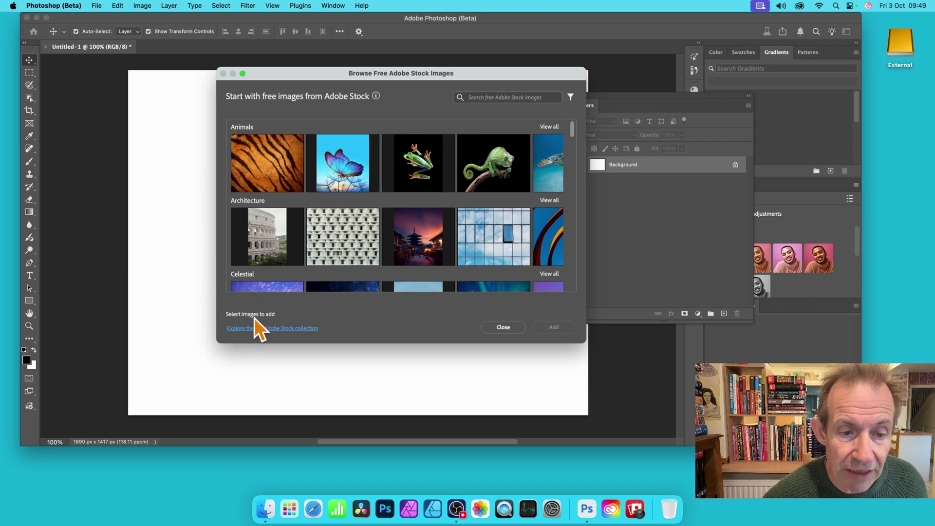
{"action": "mouse_move", "coordinate": [419, 163]}
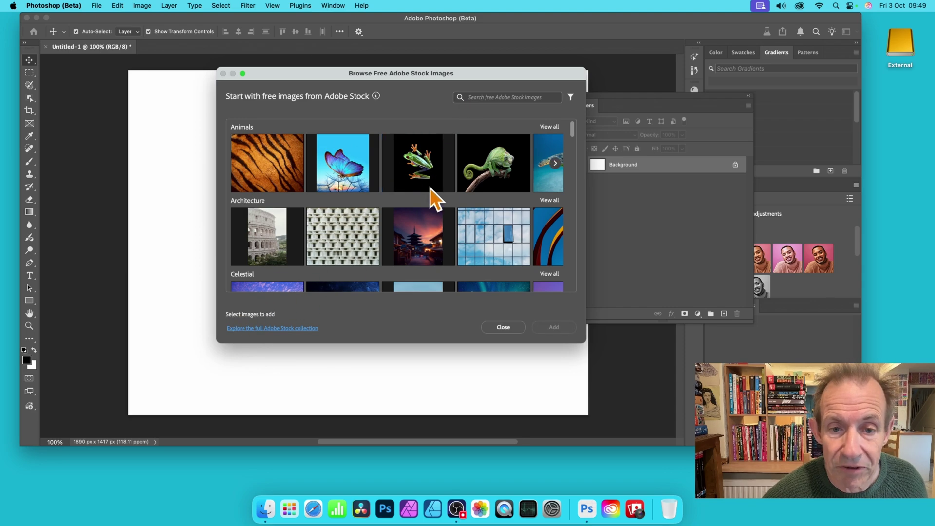
{"action": "left_click", "coordinate": [511, 175]}
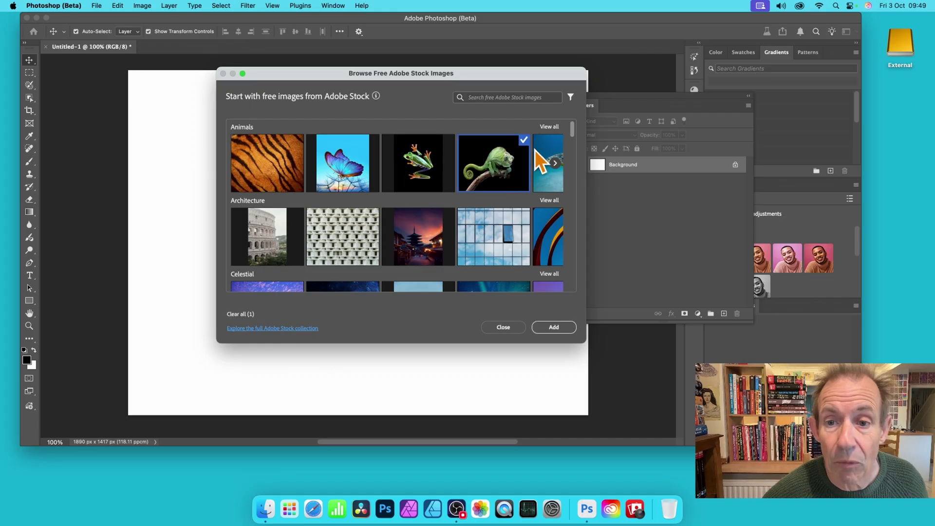
{"action": "left_click", "coordinate": [571, 98]}
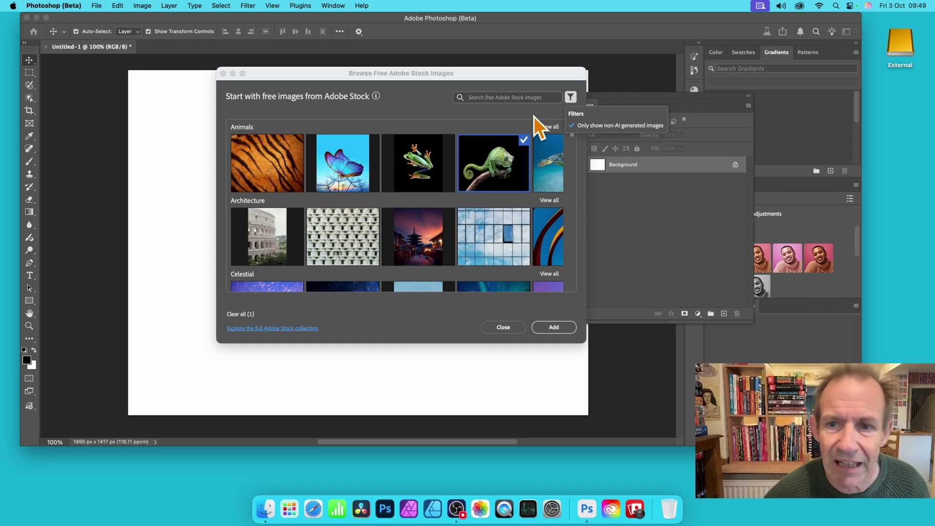
{"action": "left_click", "coordinate": [474, 113]}
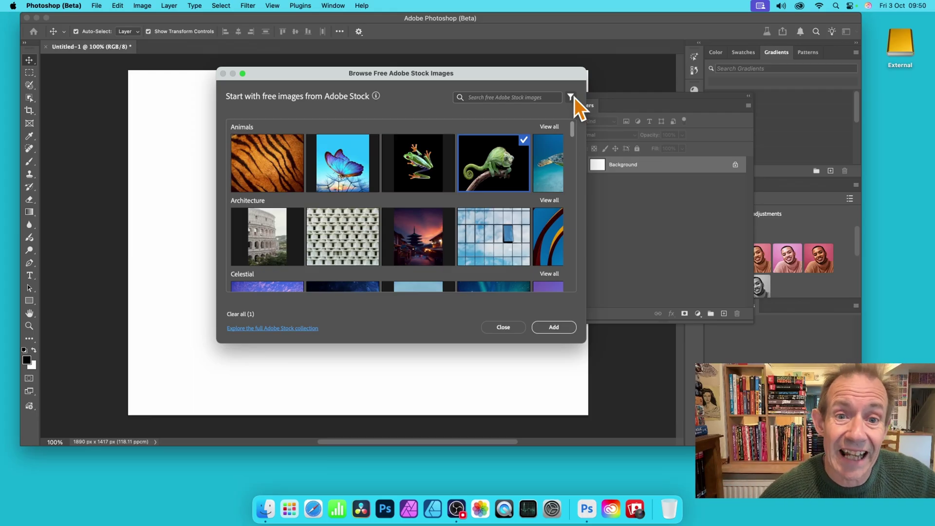
{"action": "mouse_move", "coordinate": [548, 236]}
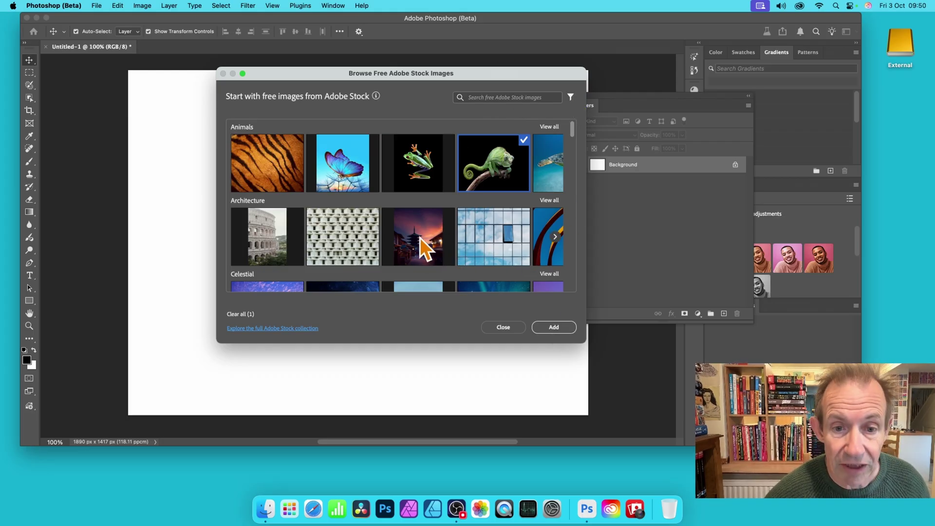
Also select the white perforated-brick wall photo and add the chosen images to the document.
{"action": "left_click", "coordinate": [360, 241]}
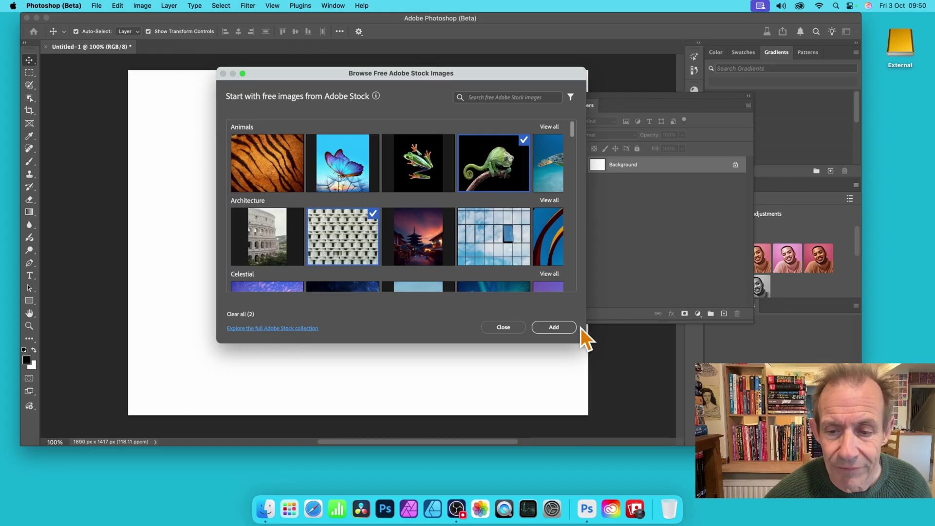
{"action": "left_click", "coordinate": [563, 329]}
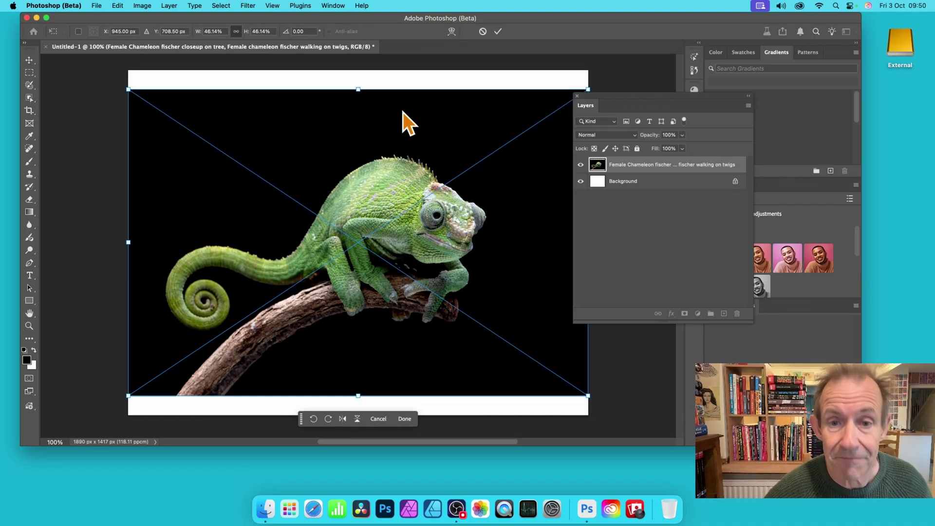
Commit the chameleon, then scale the wall image outward to cover the canvas.
{"action": "left_click", "coordinate": [499, 33]}
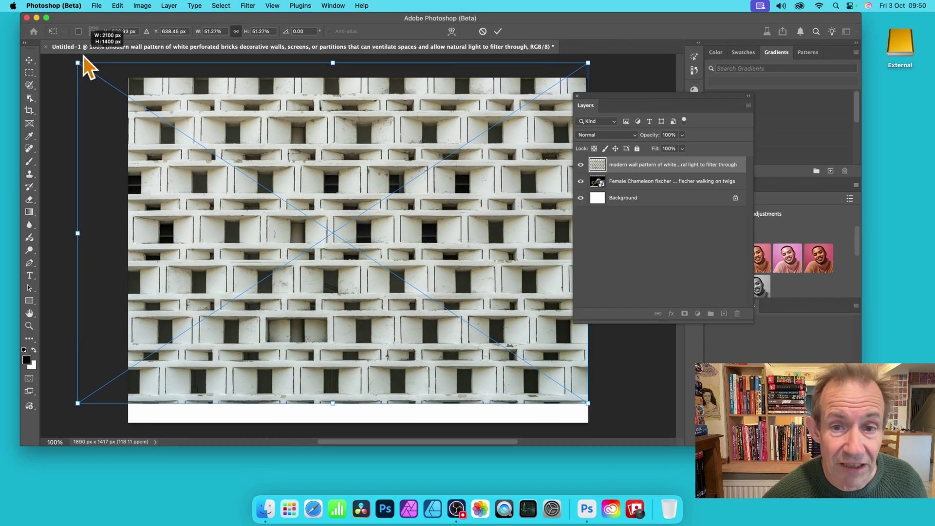
{"action": "left_click_drag", "start_coordinate": [129, 92], "coordinate": [76, 63]}
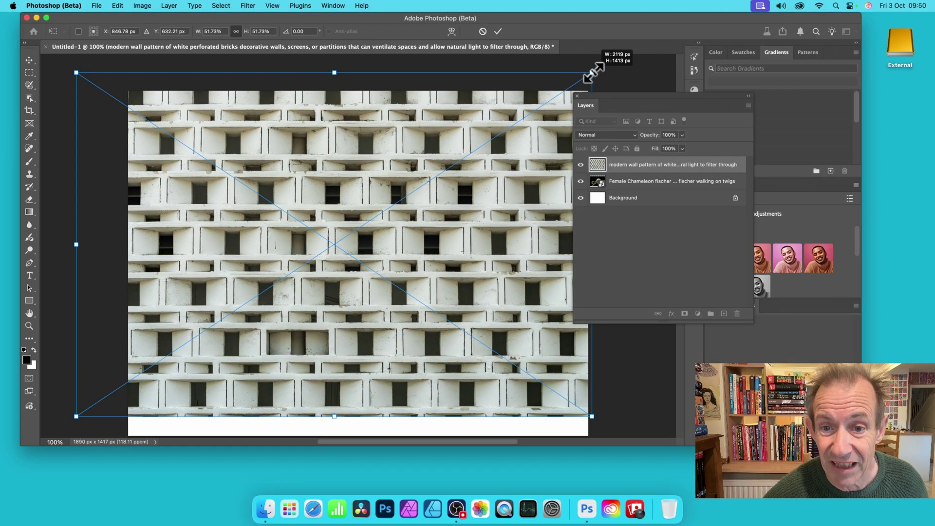
{"action": "left_click_drag", "start_coordinate": [589, 63], "coordinate": [606, 63]}
{"action": "left_click_drag", "start_coordinate": [606, 415], "coordinate": [660, 438]}
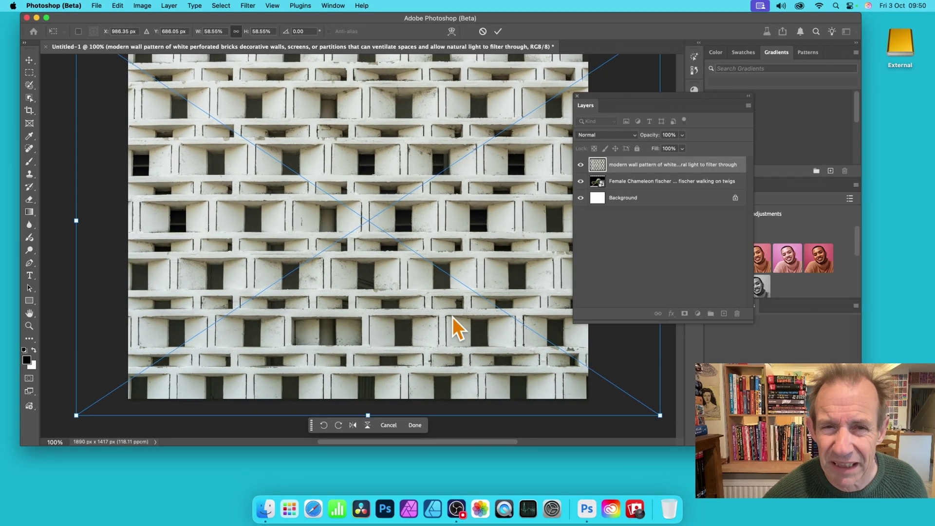
{"action": "key", "text": "Return"}
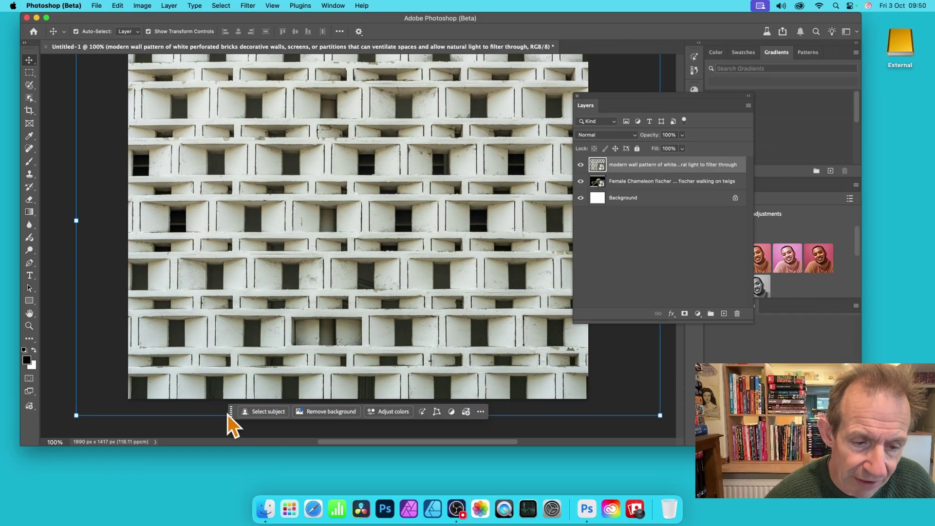
Move the quick-actions bar over the image and show its add-image options.
{"action": "left_click_drag", "start_coordinate": [229, 415], "coordinate": [199, 259]}
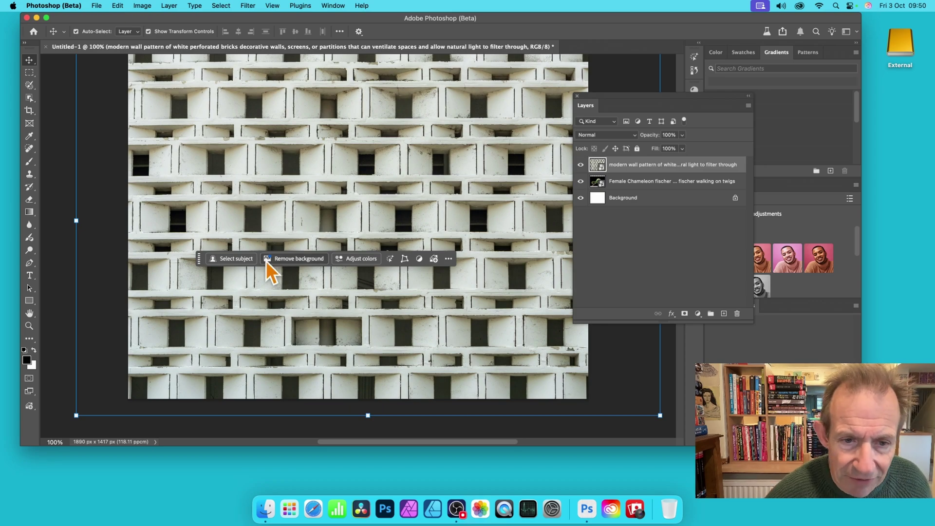
{"action": "left_click", "coordinate": [434, 260]}
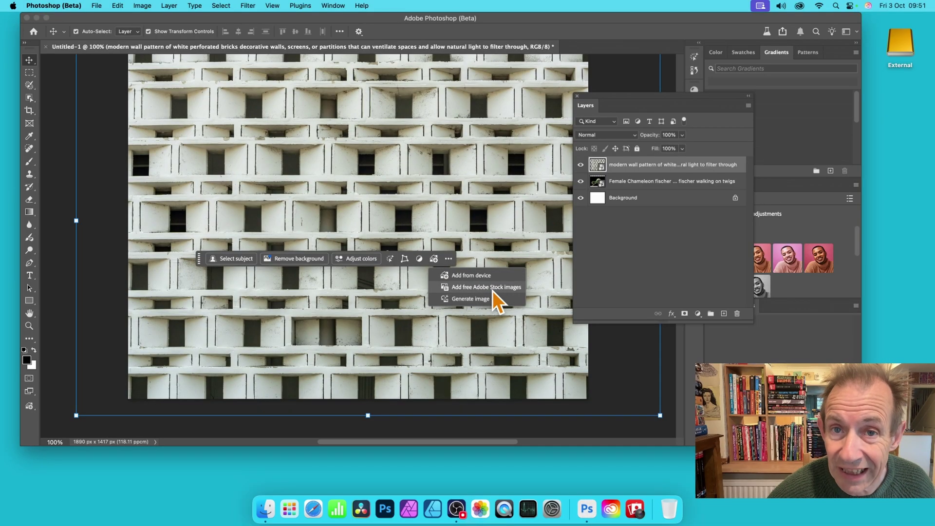
Open the free Adobe Stock browser and search for 'faces male'.
{"action": "left_click", "coordinate": [492, 291]}
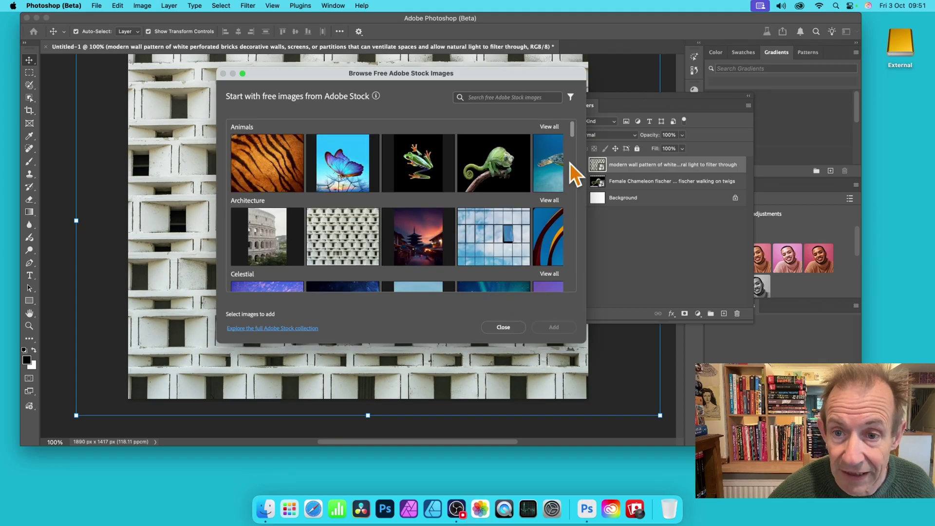
{"action": "scroll", "coordinate": [573, 167], "scroll_direction": "down", "scroll_amount": 5}
{"action": "left_click_drag", "start_coordinate": [574, 166], "coordinate": [574, 241]}
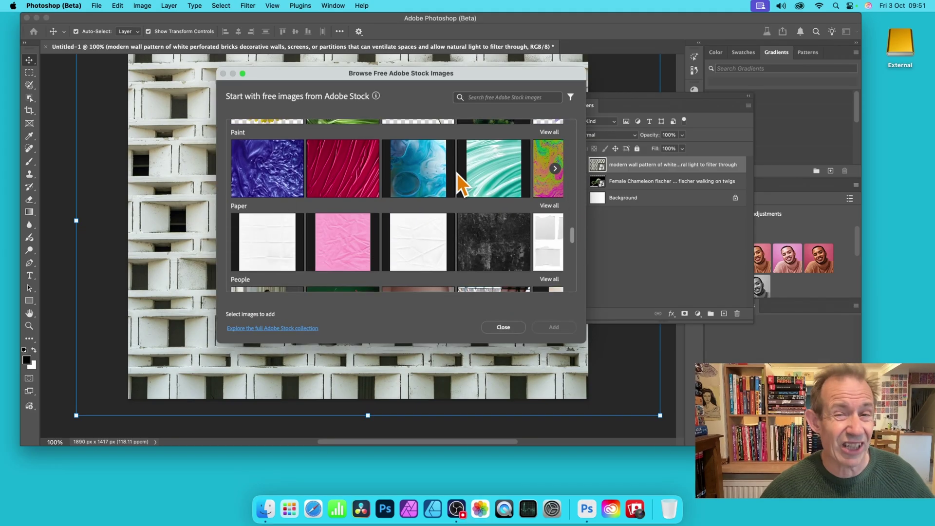
{"action": "mouse_move", "coordinate": [456, 179]}
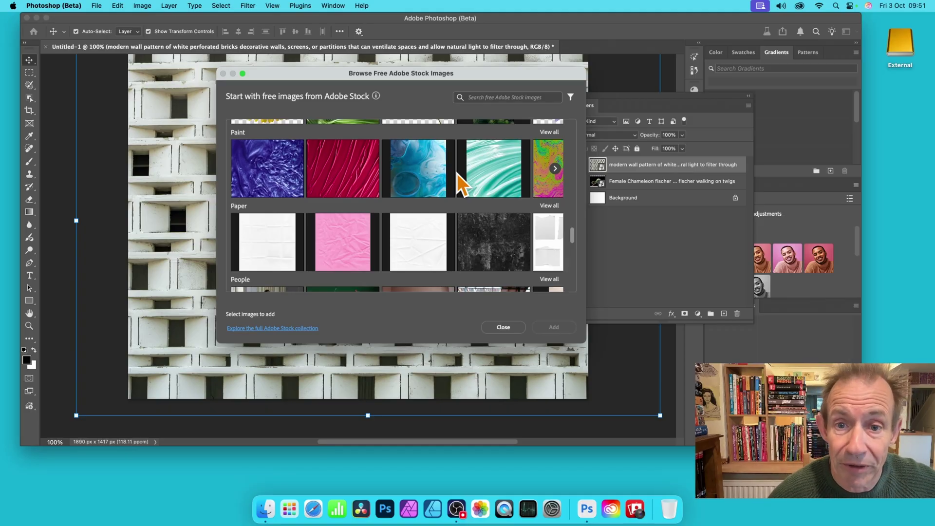
{"action": "left_click", "coordinate": [475, 96]}
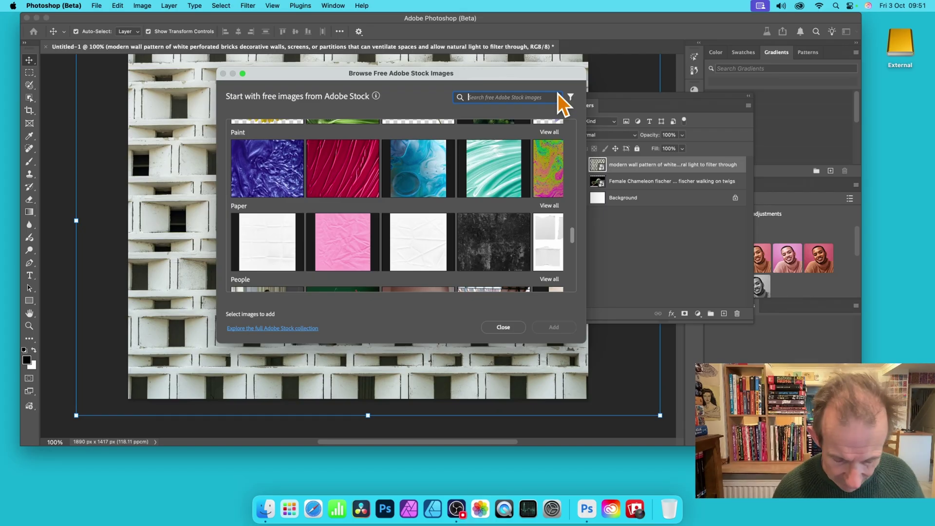
{"action": "type", "text": "faces male"}
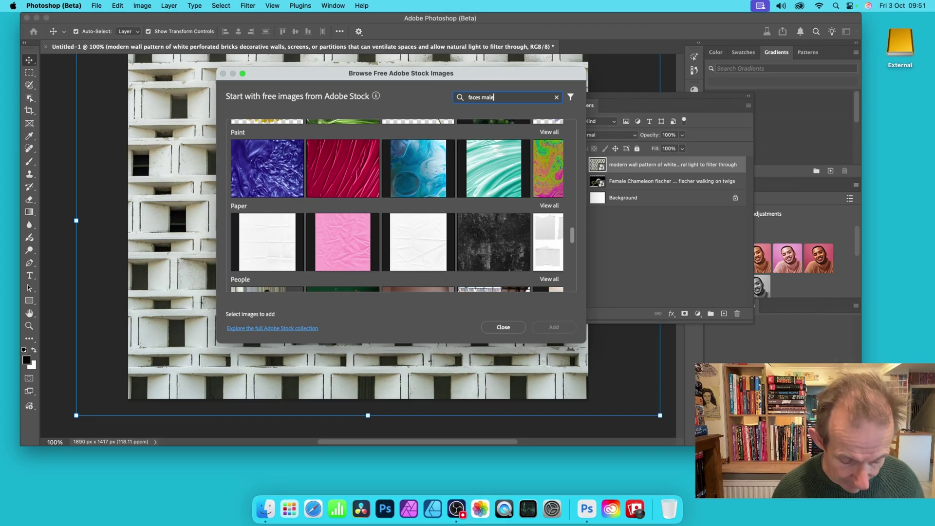
{"action": "key", "text": "Tab"}
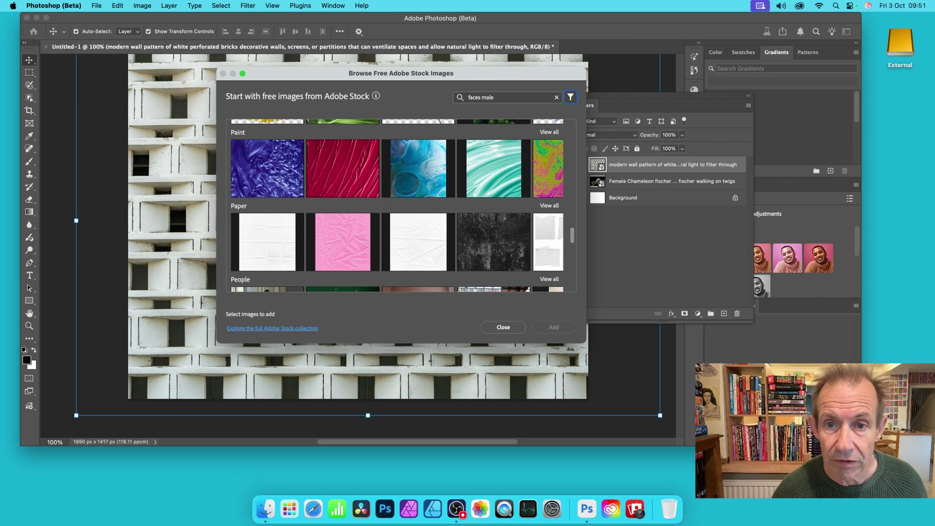
{"action": "left_click", "coordinate": [509, 99]}
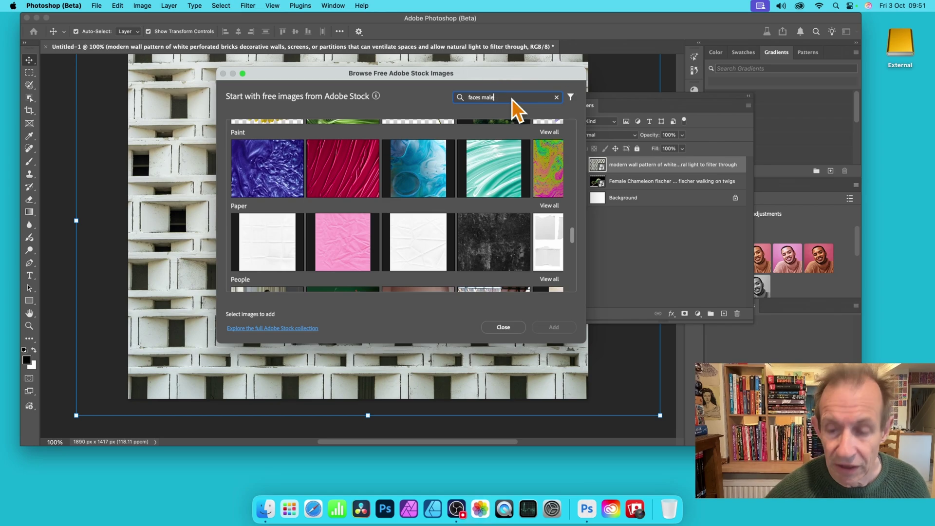
{"action": "key", "text": "Return"}
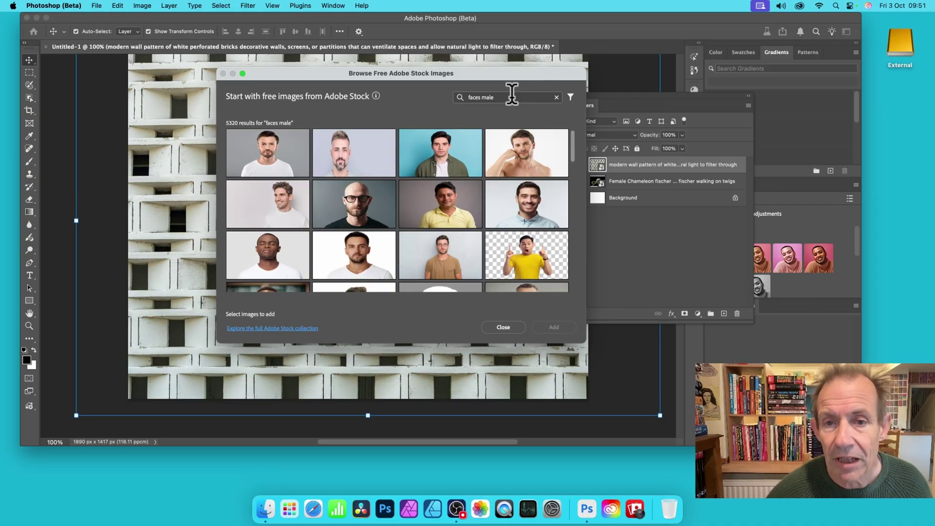
Refine the search to yellow t-shirt faces and pick the surprised bearded man.
{"action": "left_click", "coordinate": [505, 98]}
{"action": "type", "text": "with t-sh"}
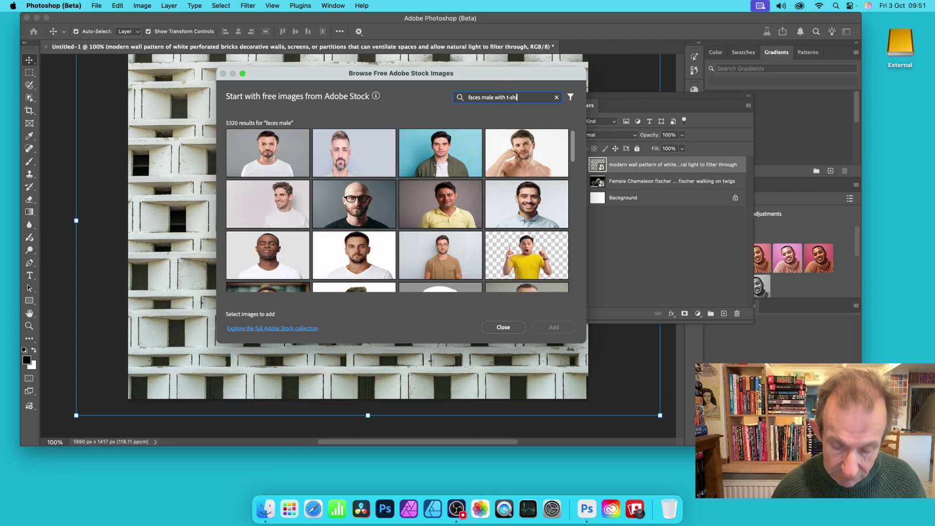
{"action": "type", "text": "irt"}
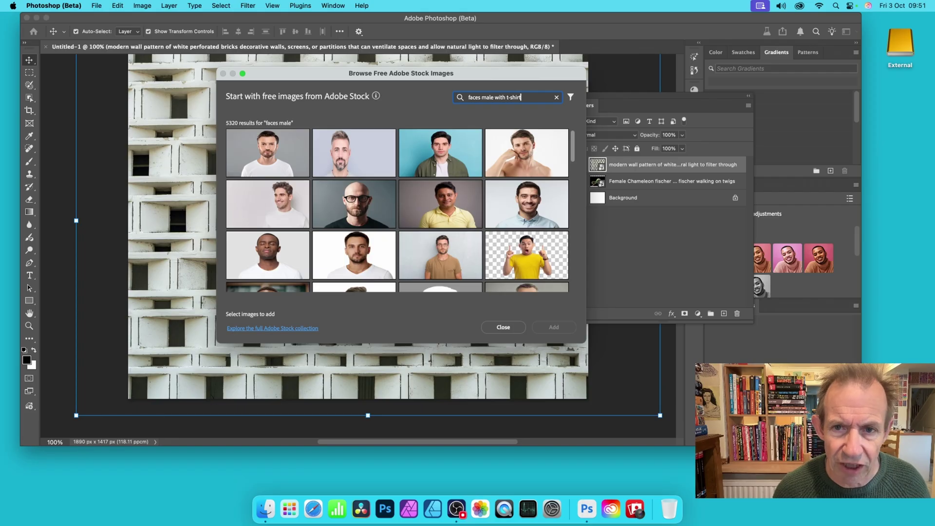
{"action": "key", "text": "Return"}
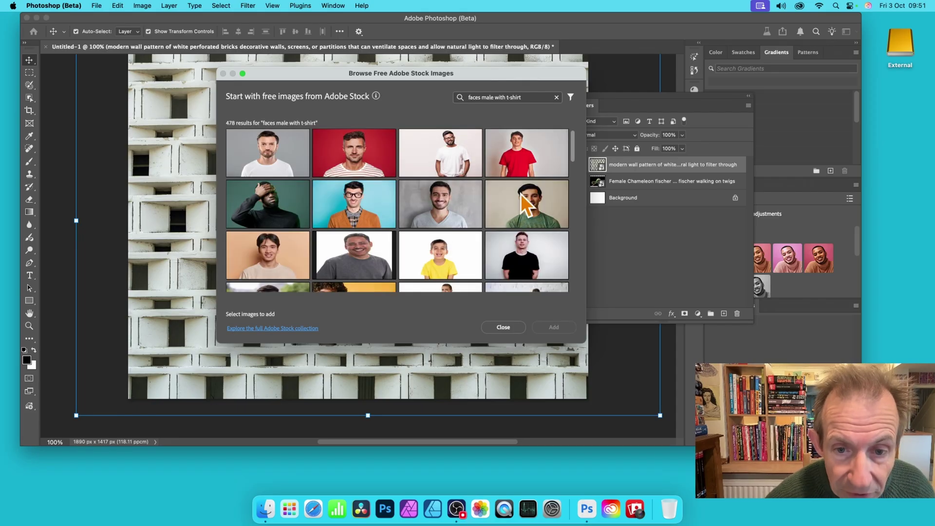
{"action": "scroll", "coordinate": [459, 199], "scroll_direction": "down", "scroll_amount": 2}
{"action": "scroll", "coordinate": [459, 200], "scroll_direction": "down", "scroll_amount": 1}
{"action": "scroll", "coordinate": [459, 200], "scroll_direction": "down", "scroll_amount": 1}
{"action": "scroll", "coordinate": [459, 200], "scroll_direction": "down", "scroll_amount": 1}
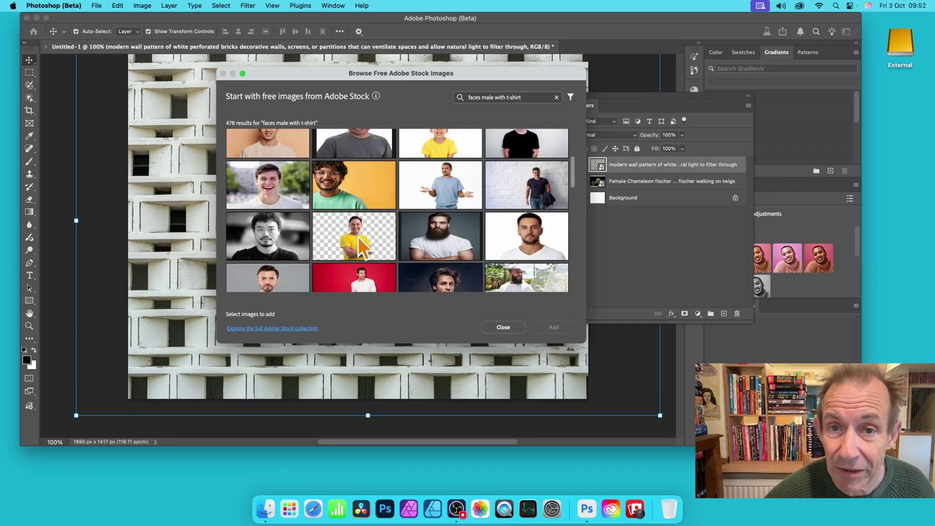
{"action": "left_click", "coordinate": [529, 96]}
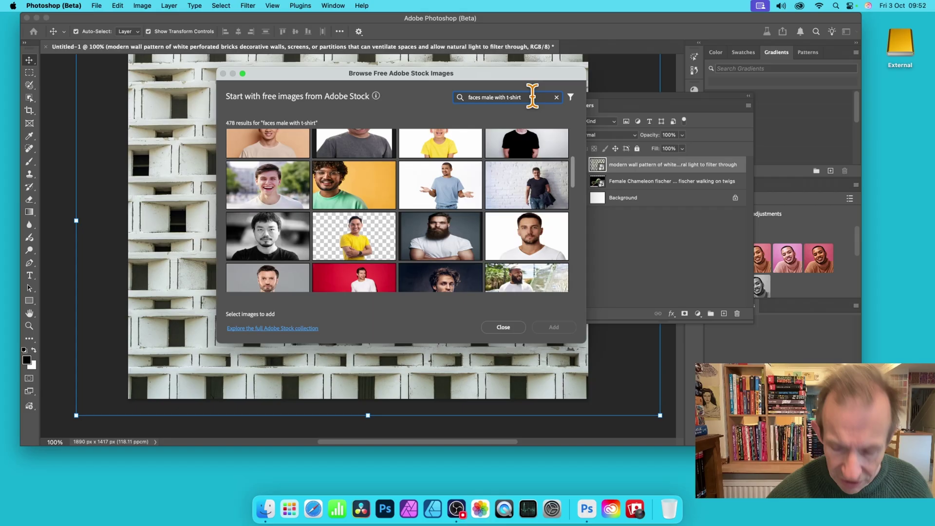
{"action": "type", "text": " yellow"}
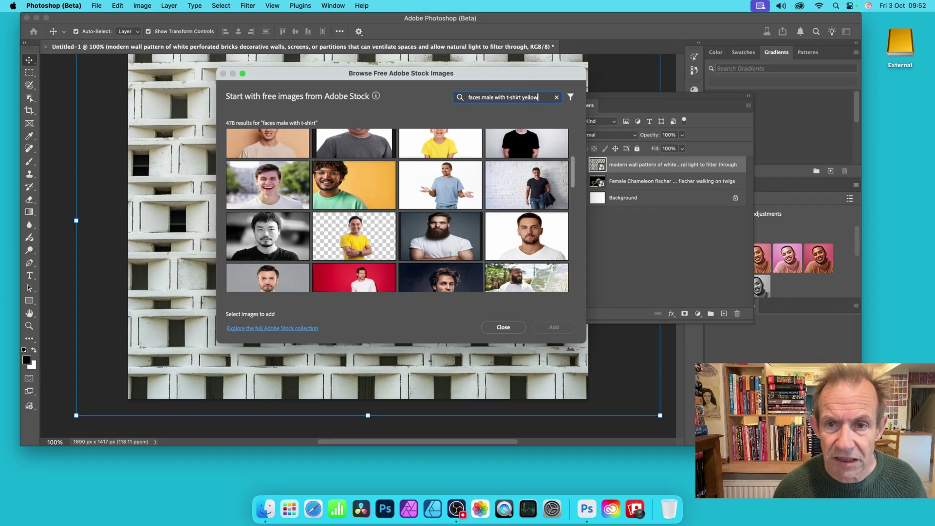
{"action": "key", "text": "Return"}
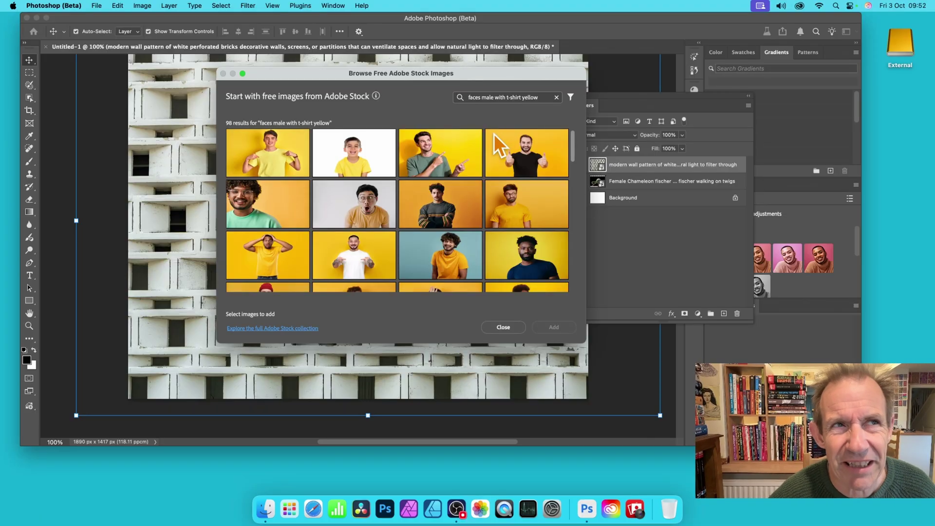
{"action": "scroll", "coordinate": [462, 161], "scroll_direction": "down", "scroll_amount": 1}
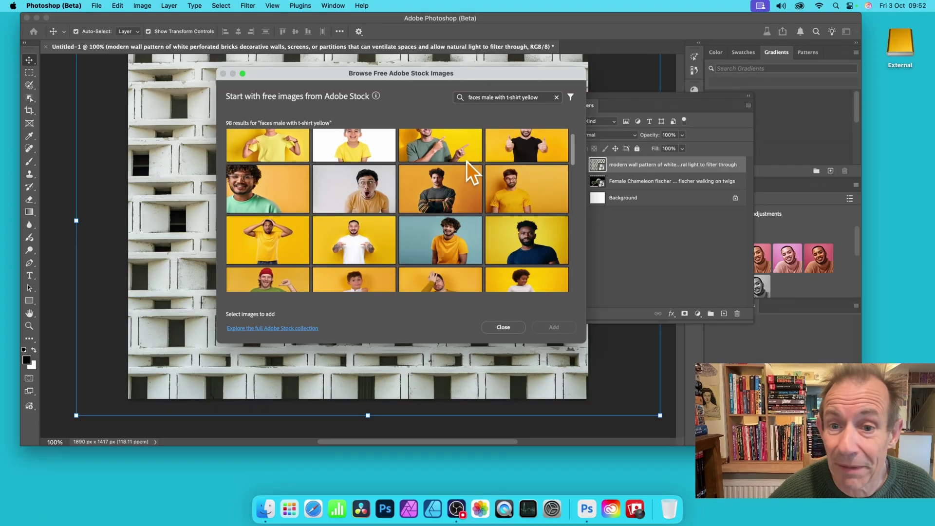
{"action": "scroll", "coordinate": [467, 162], "scroll_direction": "down", "scroll_amount": 1}
{"action": "scroll", "coordinate": [456, 163], "scroll_direction": "down", "scroll_amount": 2}
{"action": "scroll", "coordinate": [452, 168], "scroll_direction": "down", "scroll_amount": 1}
{"action": "scroll", "coordinate": [452, 166], "scroll_direction": "down", "scroll_amount": 1}
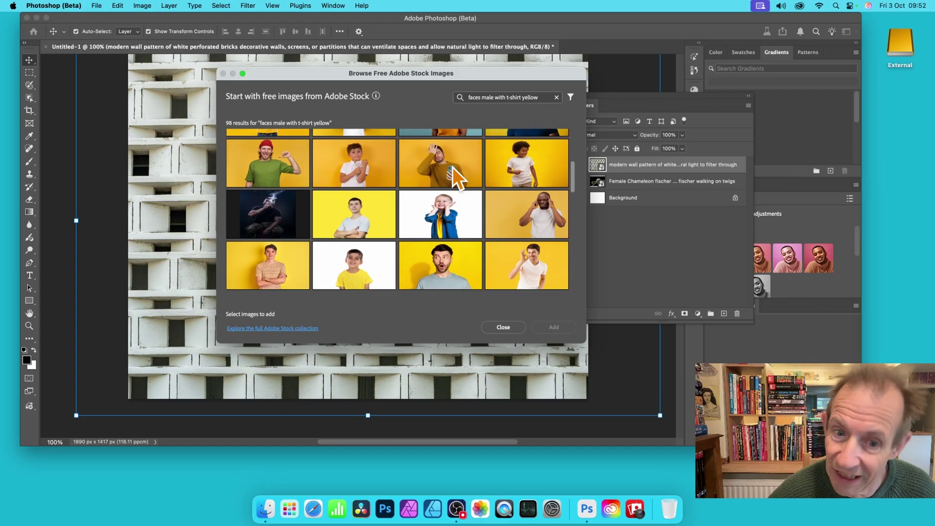
{"action": "scroll", "coordinate": [453, 167], "scroll_direction": "down", "scroll_amount": 1}
{"action": "scroll", "coordinate": [452, 166], "scroll_direction": "down", "scroll_amount": 1}
{"action": "scroll", "coordinate": [452, 167], "scroll_direction": "down", "scroll_amount": 1}
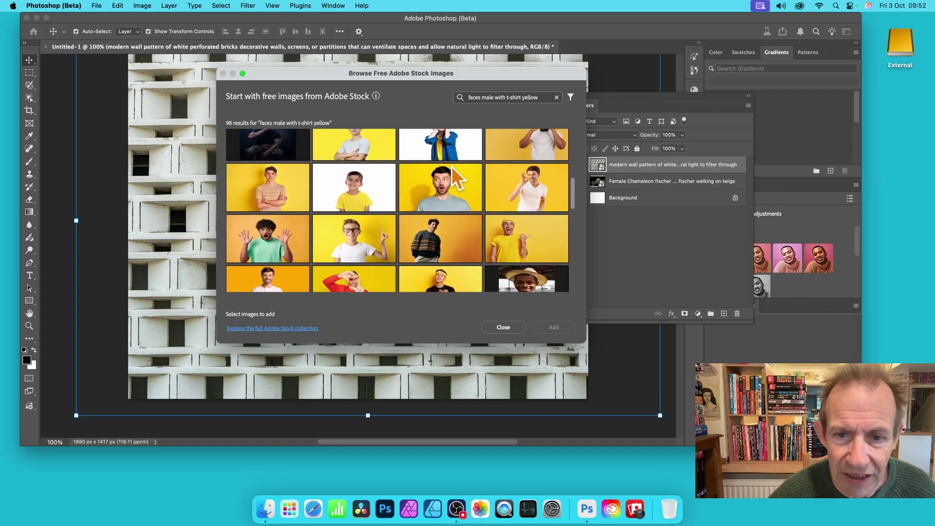
{"action": "left_click", "coordinate": [427, 182]}
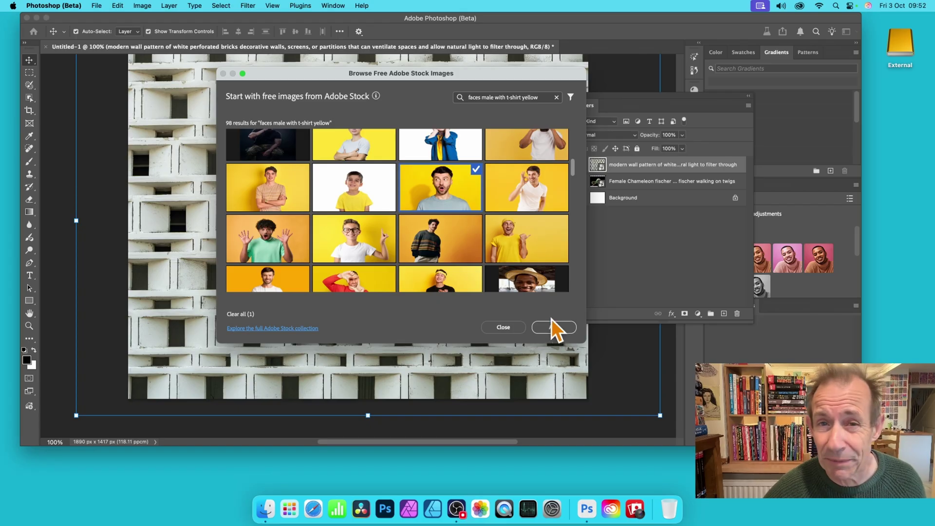
Add the surprised-man photo, then move it and scale it to about 58% to fill the canvas.
{"action": "left_click", "coordinate": [559, 332]}
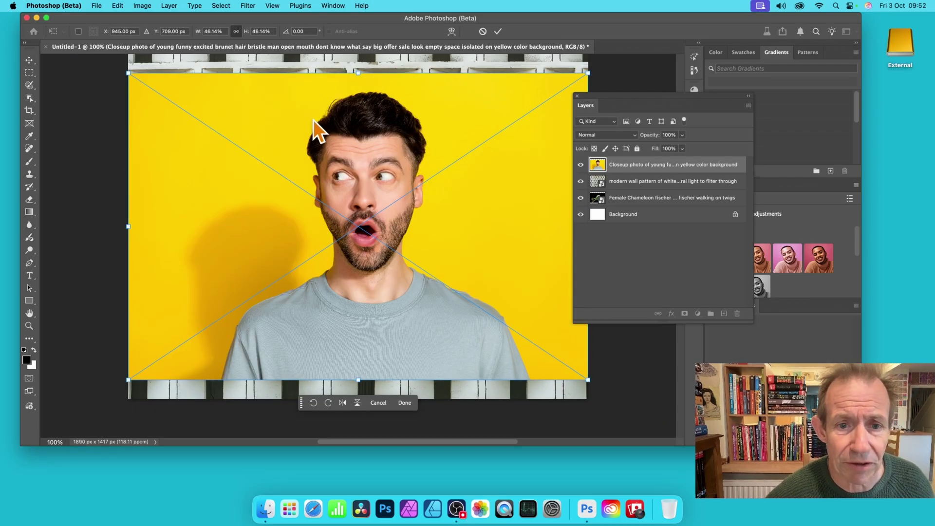
{"action": "left_click_drag", "start_coordinate": [317, 129], "coordinate": [227, 78]}
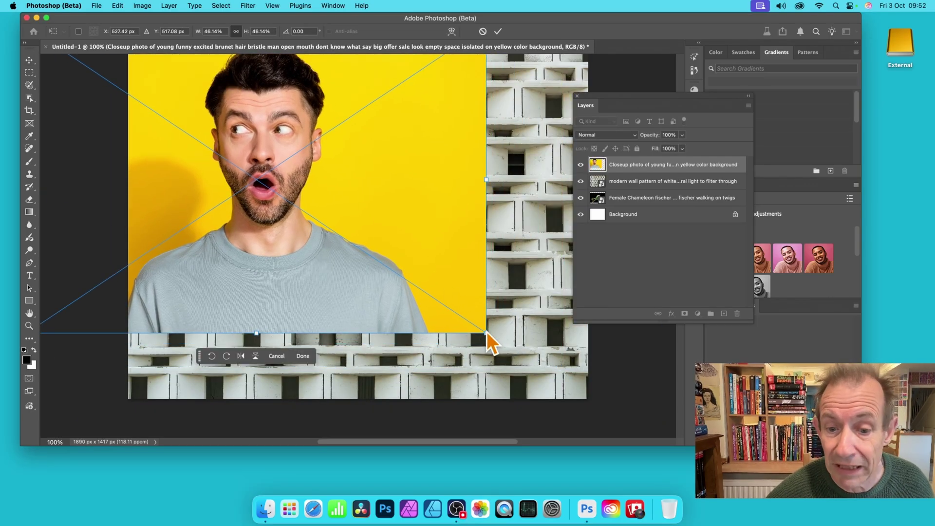
{"action": "left_click_drag", "start_coordinate": [486, 333], "coordinate": [616, 401]}
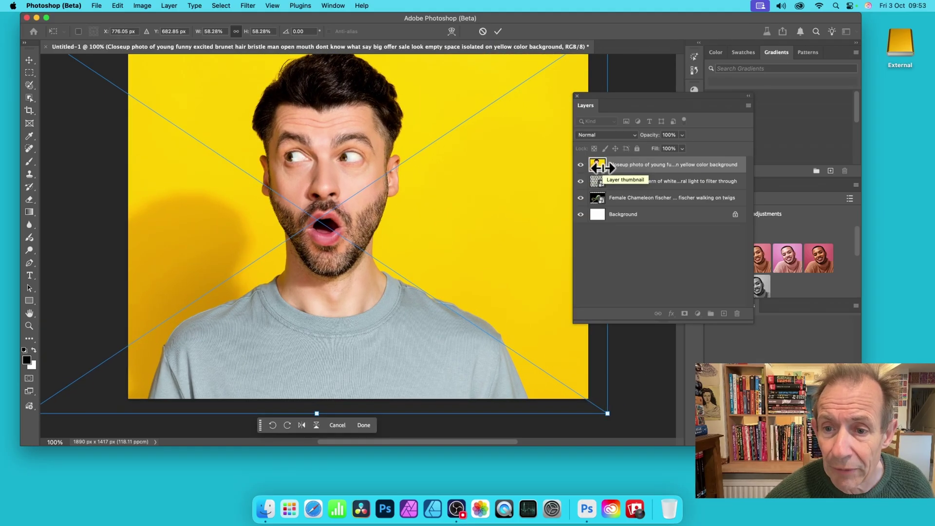
{"action": "left_click", "coordinate": [500, 33]}
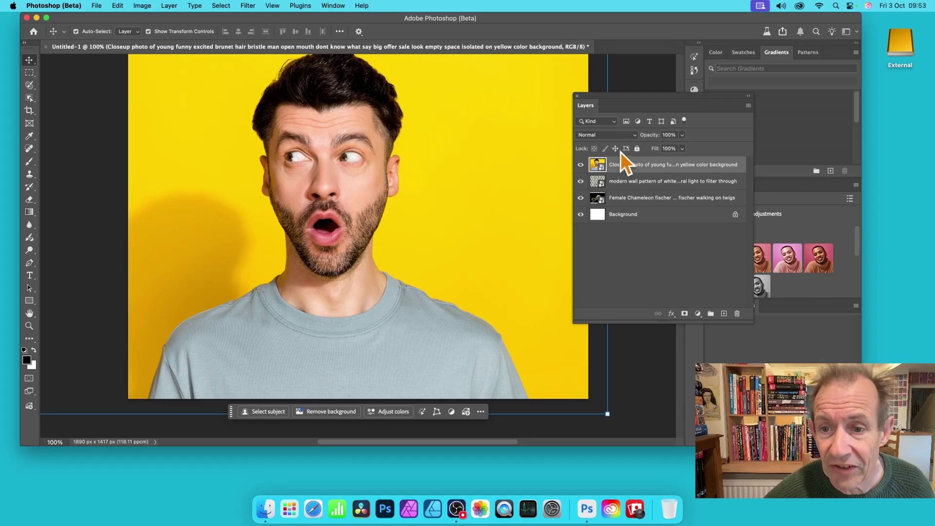
Try Multiply, then set the portrait layer's blend mode to Overlay.
{"action": "left_click", "coordinate": [616, 141]}
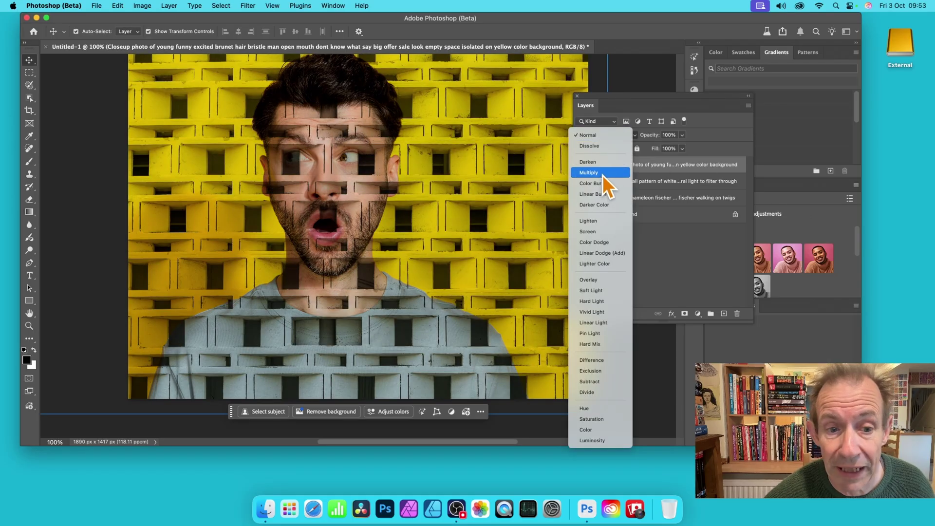
{"action": "left_click", "coordinate": [603, 173]}
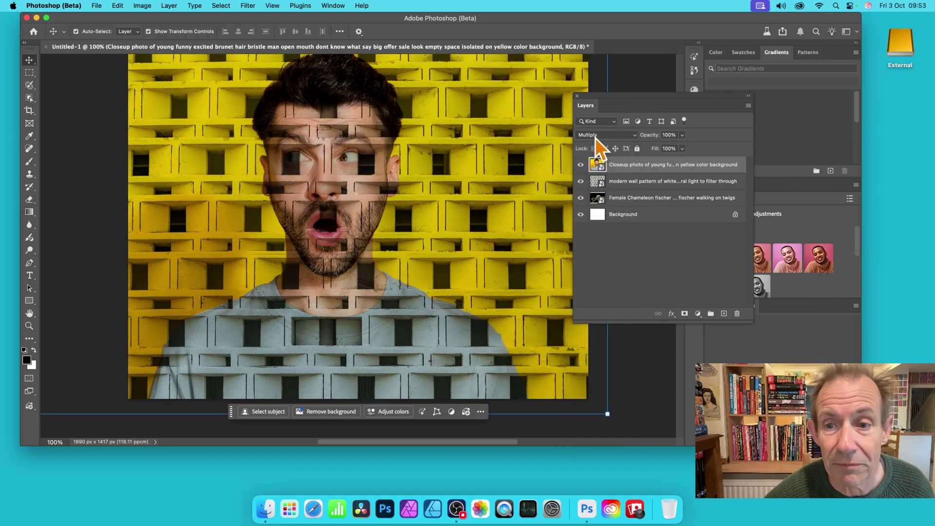
{"action": "left_click", "coordinate": [595, 135]}
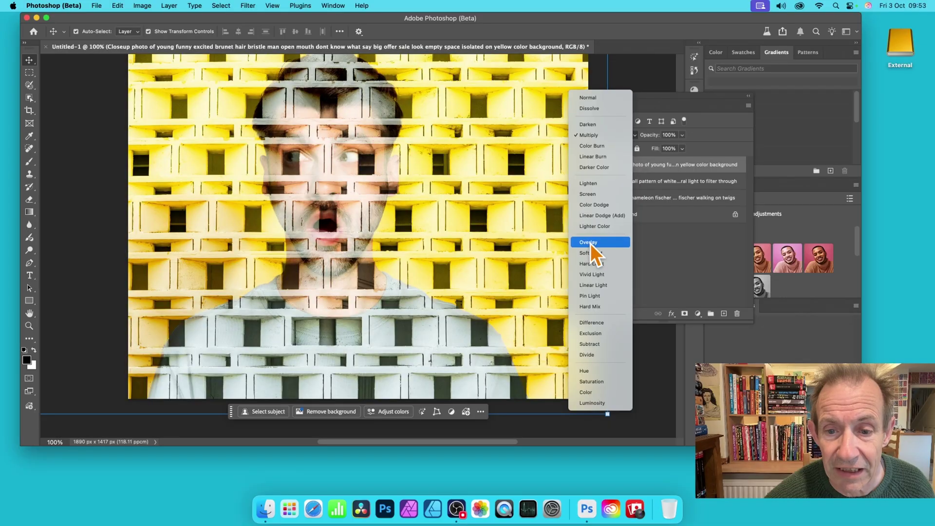
{"action": "left_click", "coordinate": [590, 242]}
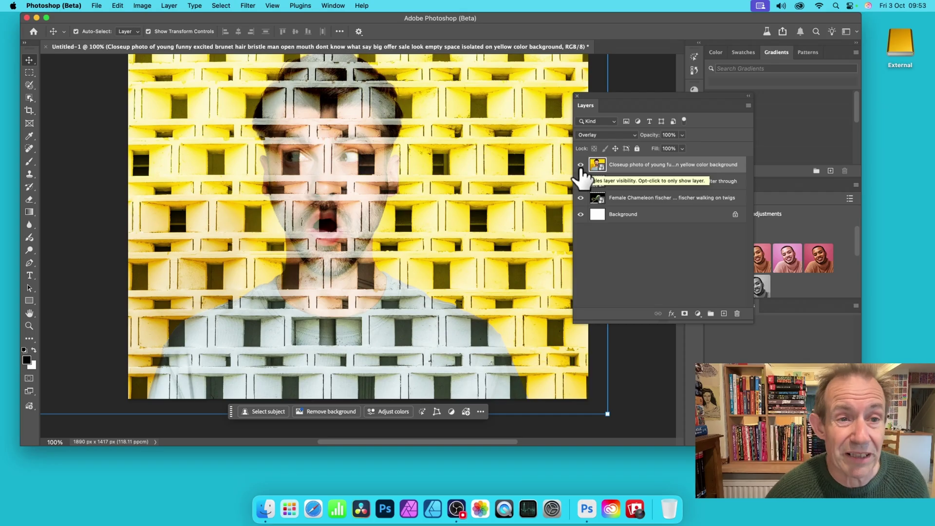
{"action": "left_click", "coordinate": [172, 5]}
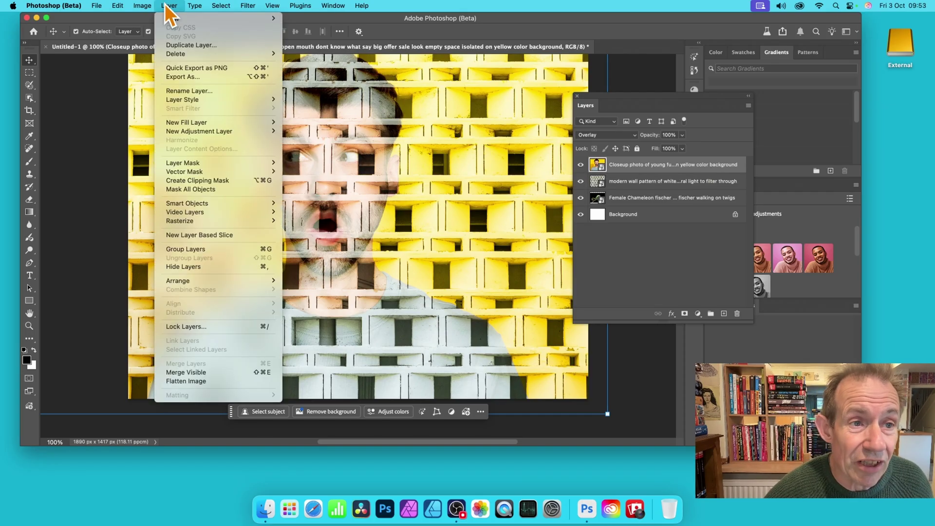
Flatten the image into one Background layer, then close the stock browser without adding anything.
{"action": "left_click", "coordinate": [199, 381]}
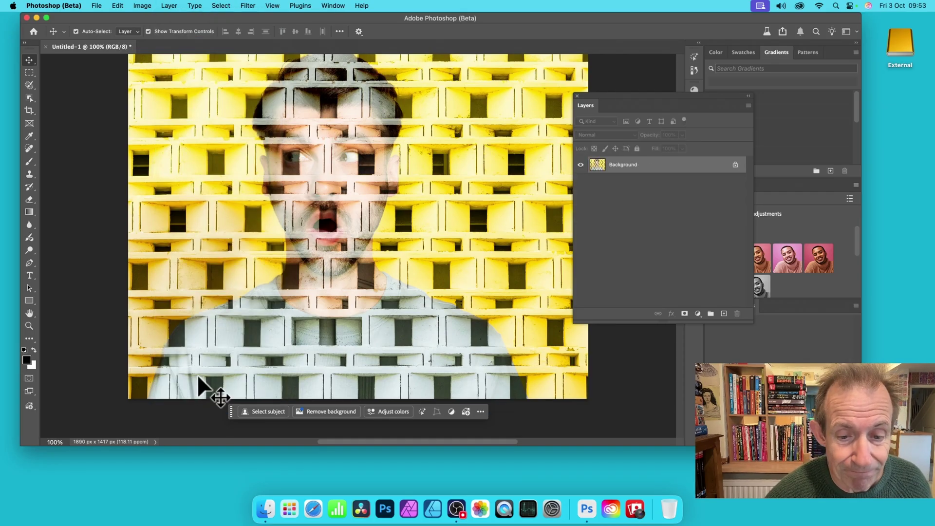
{"action": "left_click", "coordinate": [466, 413]}
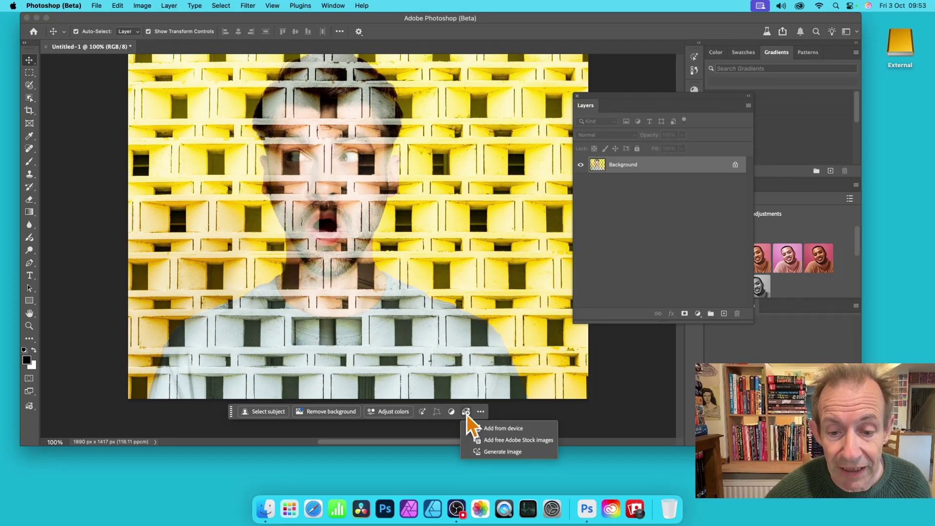
{"action": "left_click", "coordinate": [520, 445]}
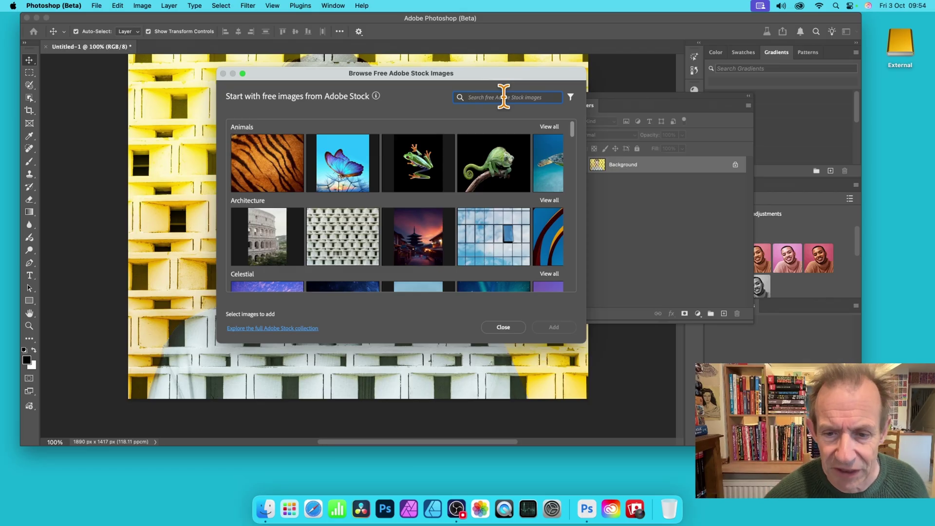
{"action": "left_click", "coordinate": [503, 327]}
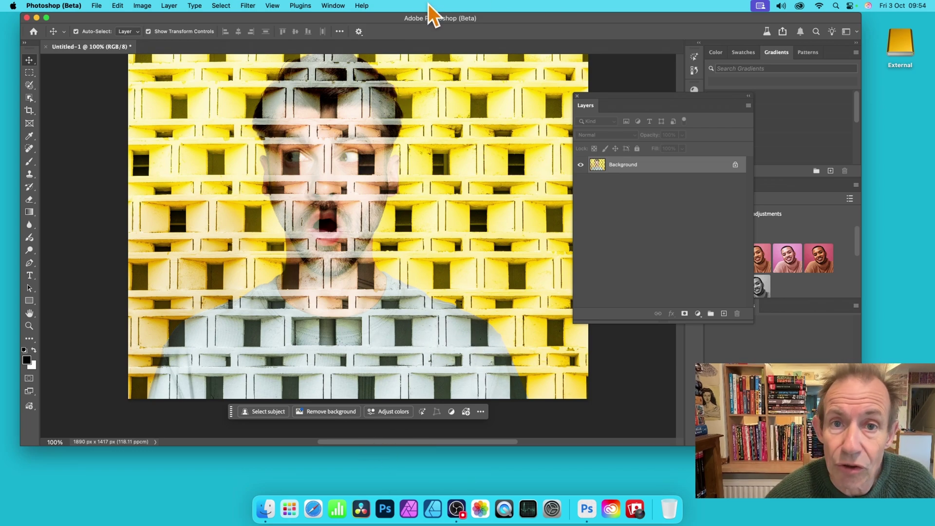
Show the Libraries panel, moved over the canvas corner and enlarged.
{"action": "left_click", "coordinate": [334, 6]}
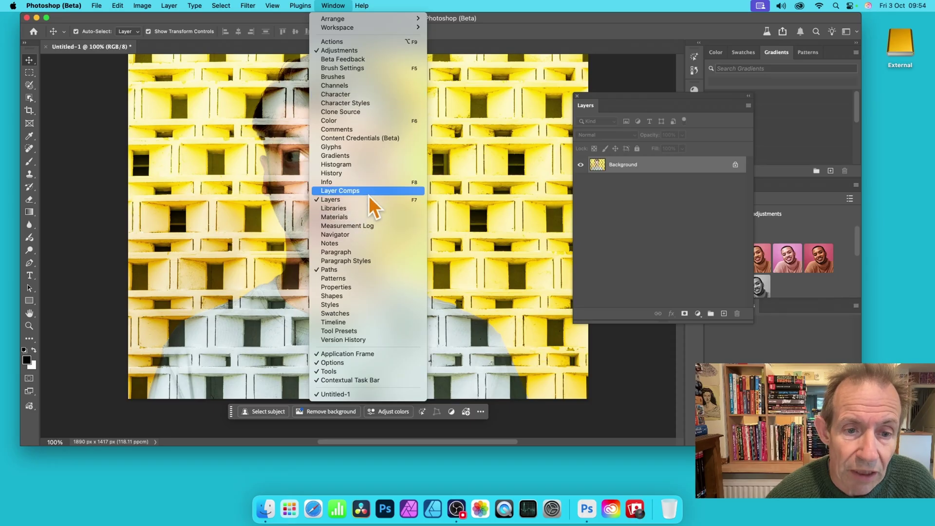
{"action": "left_click", "coordinate": [371, 208]}
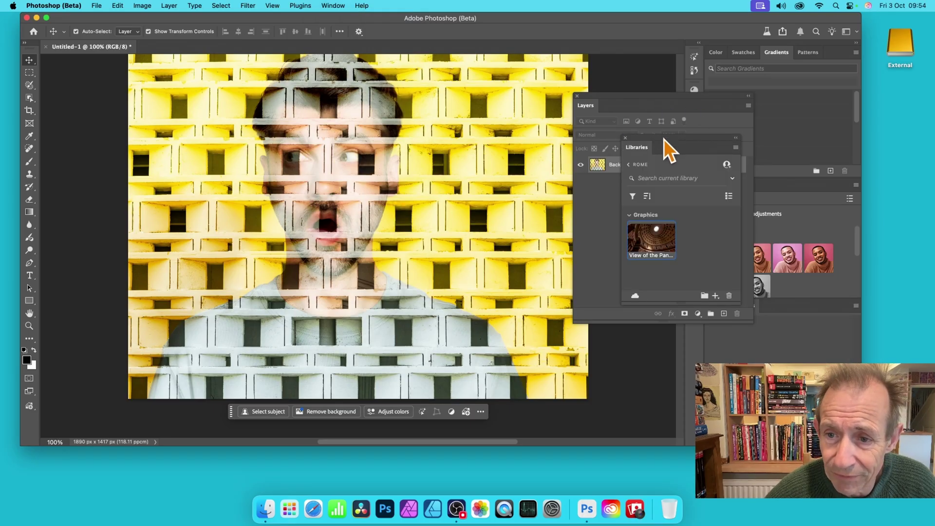
{"action": "left_click_drag", "start_coordinate": [664, 140], "coordinate": [556, 79]}
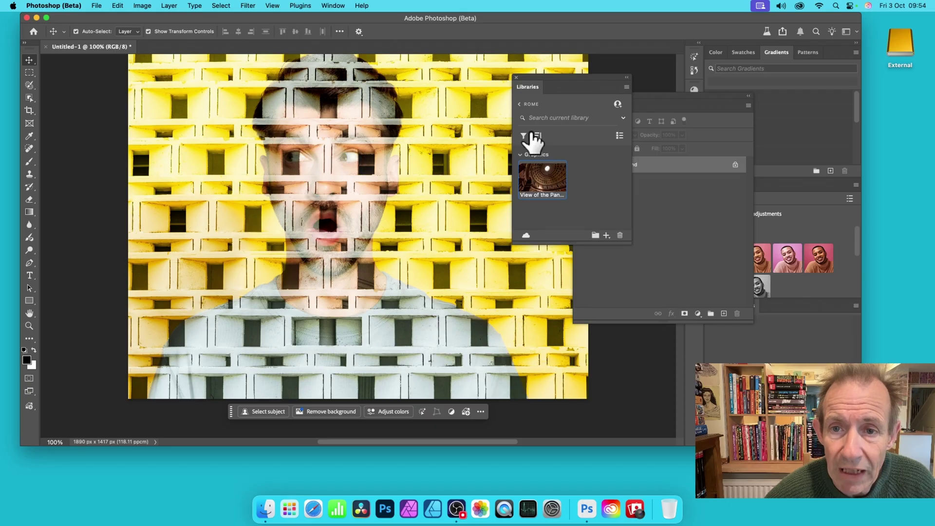
{"action": "left_click_drag", "start_coordinate": [629, 240], "coordinate": [723, 364]}
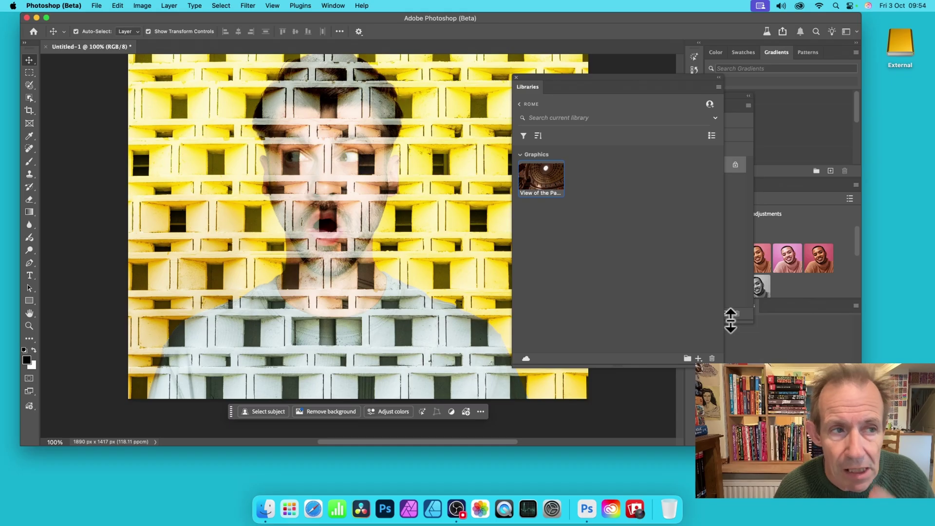
{"action": "left_click", "coordinate": [98, 5]}
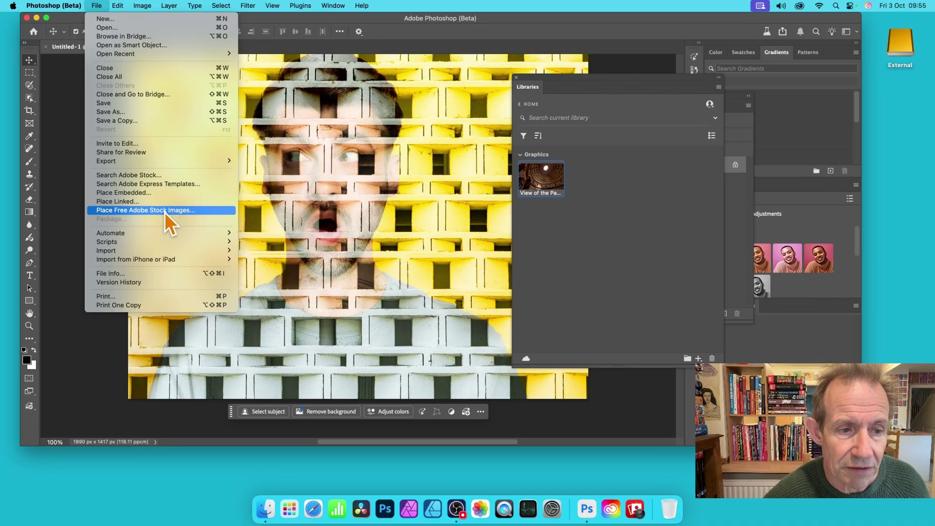
Open Place Free Adobe Stock Images and browse to the Shadows category.
{"action": "left_click", "coordinate": [122, 213]}
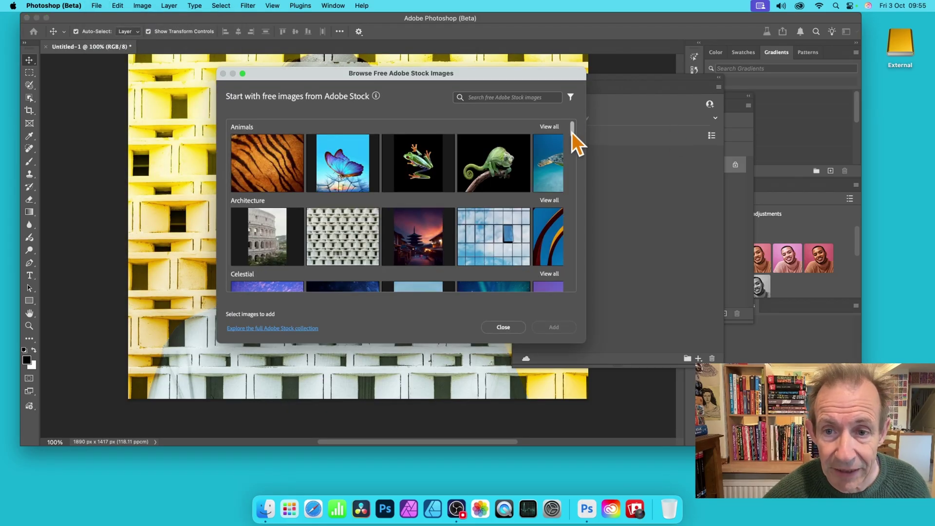
{"action": "mouse_move", "coordinate": [572, 132]}
{"action": "left_mouse_down"}
{"action": "mouse_move", "coordinate": [581, 250]}
{"action": "mouse_move", "coordinate": [585, 218]}
{"action": "left_mouse_up"}
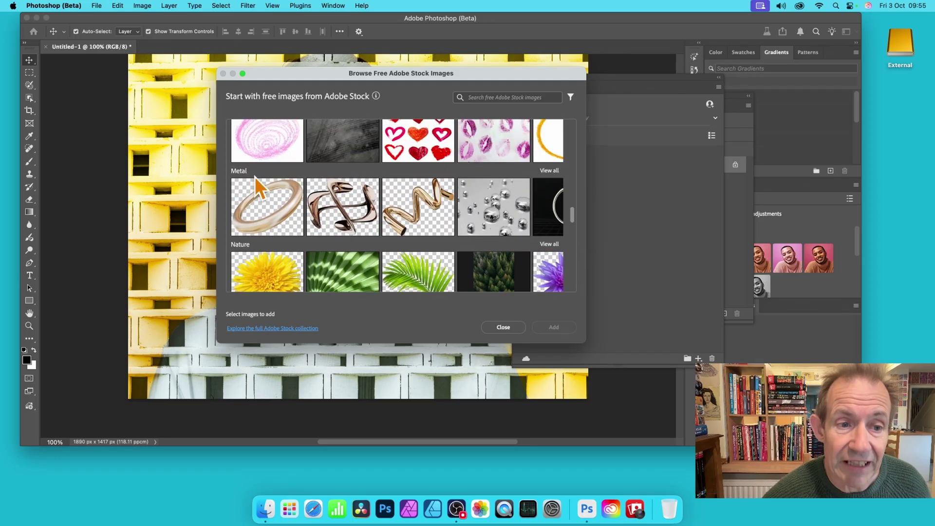
{"action": "scroll", "coordinate": [396, 226], "scroll_direction": "down", "scroll_amount": 5}
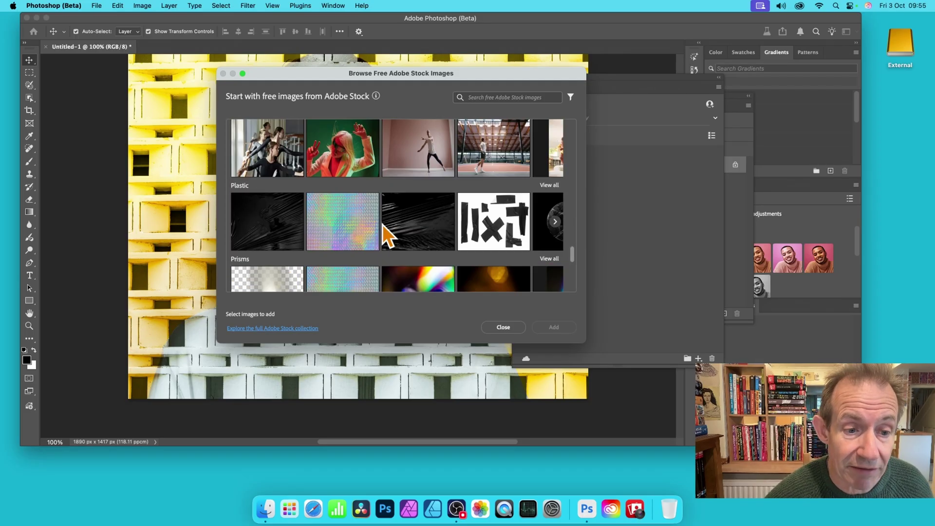
{"action": "scroll", "coordinate": [382, 226], "scroll_direction": "down", "scroll_amount": 3}
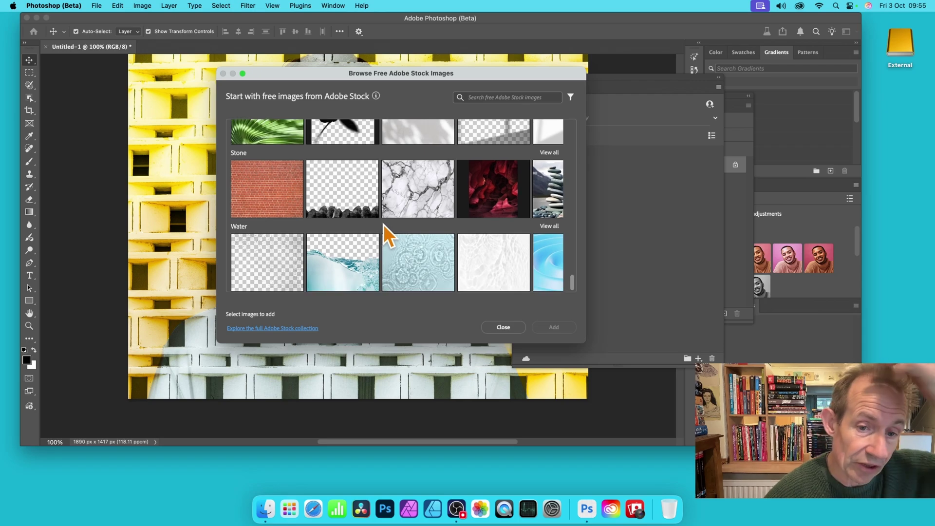
{"action": "scroll", "coordinate": [348, 175], "scroll_direction": "up", "scroll_amount": 1}
{"action": "scroll", "coordinate": [356, 212], "scroll_direction": "up", "scroll_amount": 2}
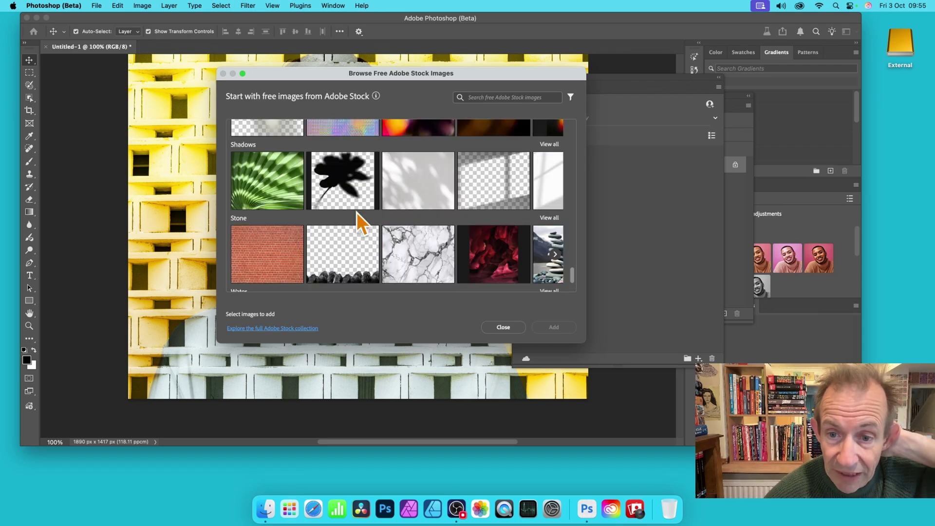
{"action": "scroll", "coordinate": [357, 212], "scroll_direction": "up", "scroll_amount": 5}
{"action": "scroll", "coordinate": [358, 213], "scroll_direction": "down", "scroll_amount": 3}
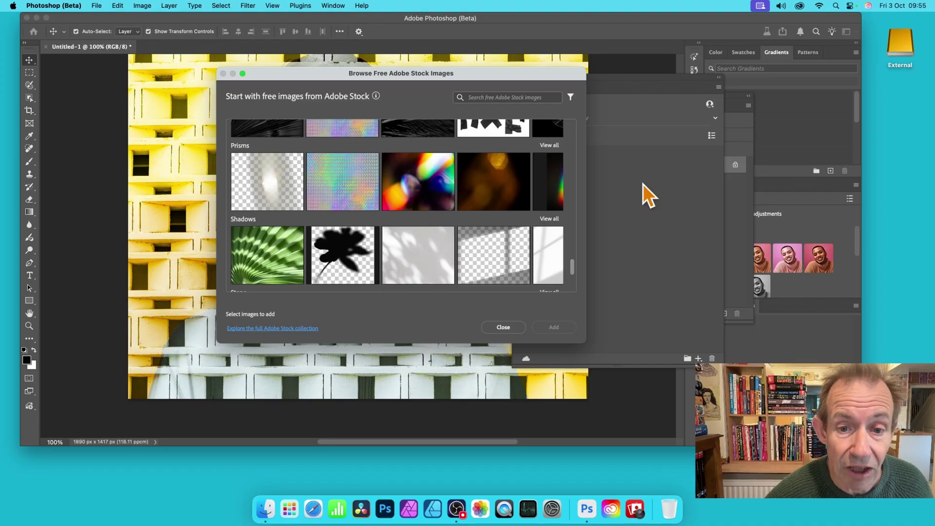
{"action": "mouse_move", "coordinate": [417, 181]}
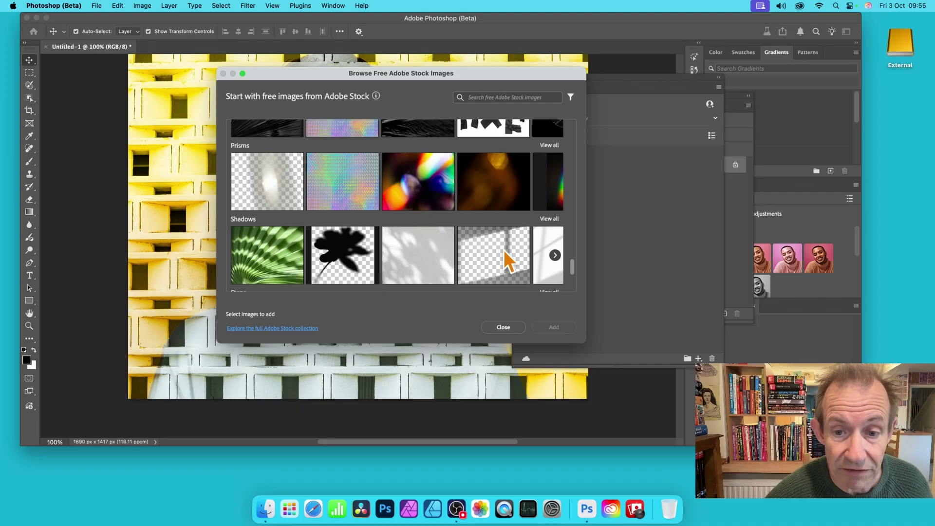
{"action": "scroll", "coordinate": [503, 258], "scroll_direction": "down", "scroll_amount": 2}
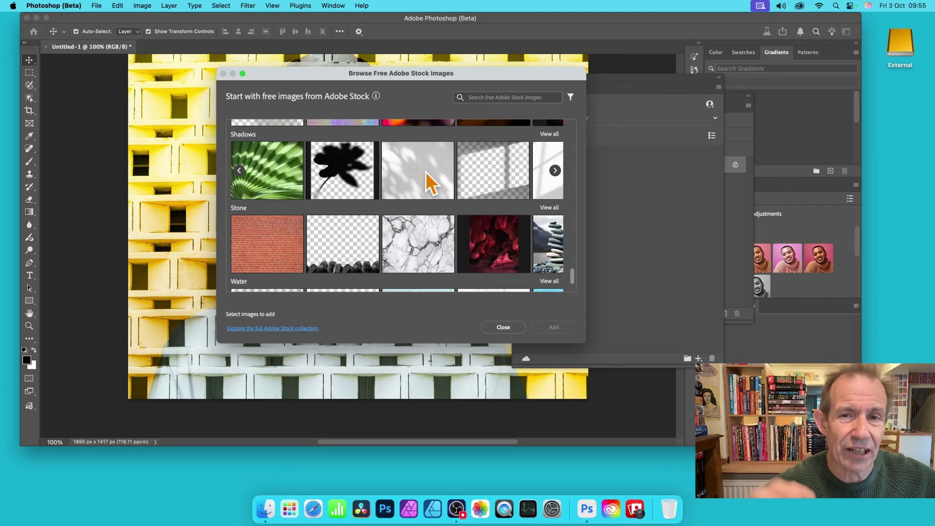
Add the white leaf-shadow wall image, scaled to cover the whole canvas.
{"action": "left_click", "coordinate": [416, 176]}
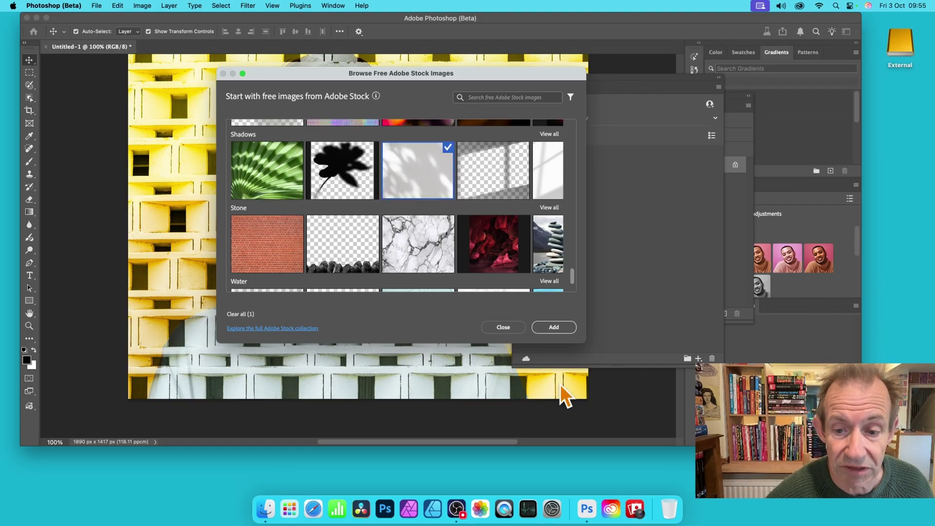
{"action": "left_click", "coordinate": [564, 328]}
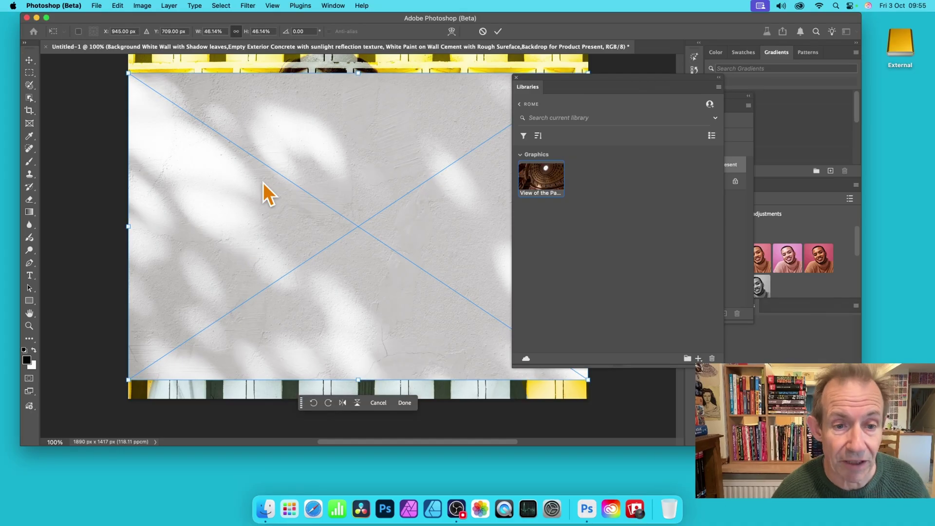
{"action": "left_click_drag", "start_coordinate": [203, 87], "coordinate": [70, 22]}
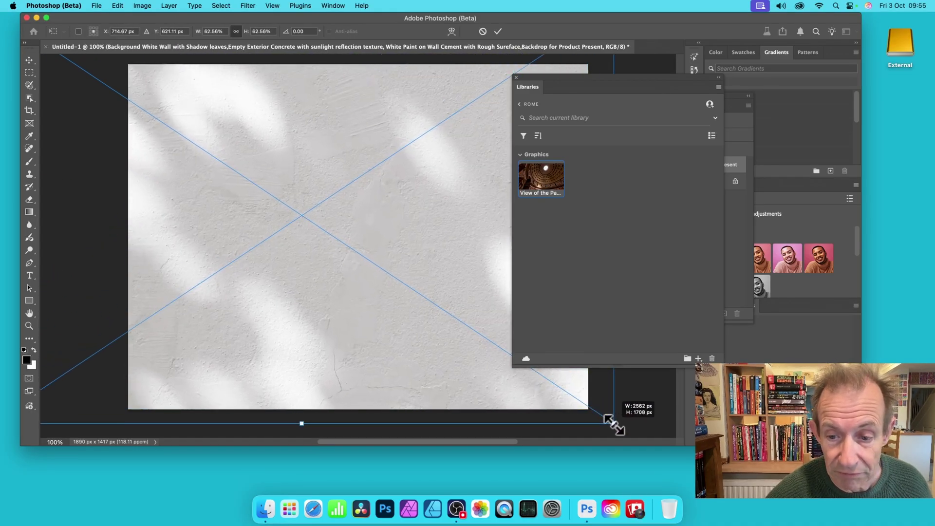
{"action": "left_click_drag", "start_coordinate": [451, 315], "coordinate": [618, 426]}
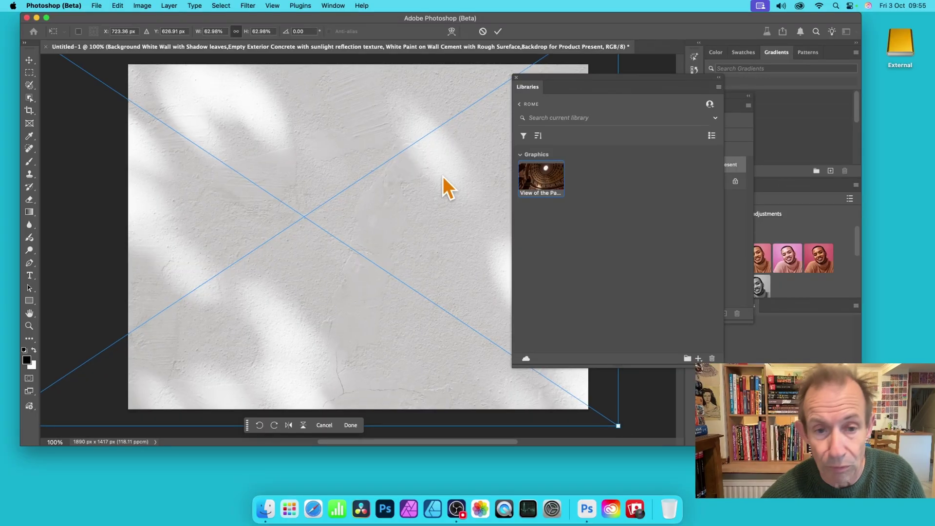
{"action": "key", "text": "Return"}
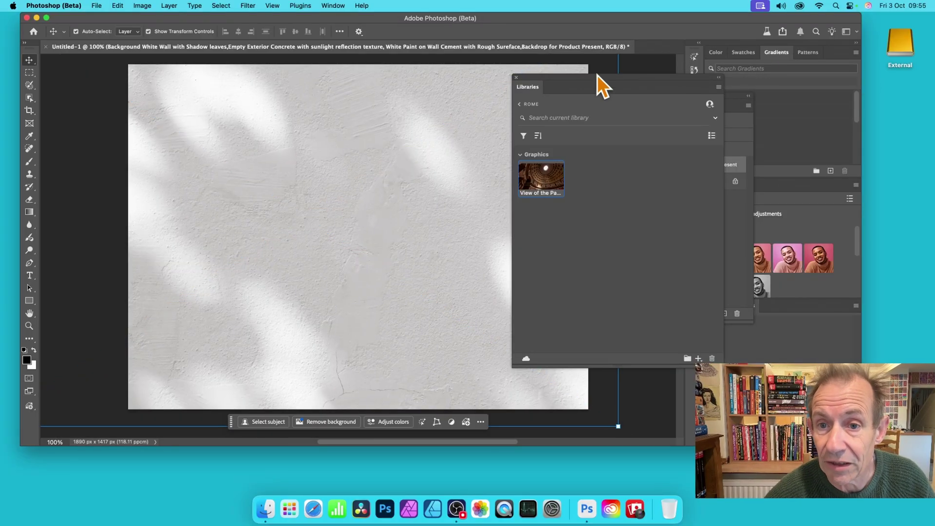
{"action": "left_click_drag", "start_coordinate": [570, 80], "coordinate": [670, 183]}
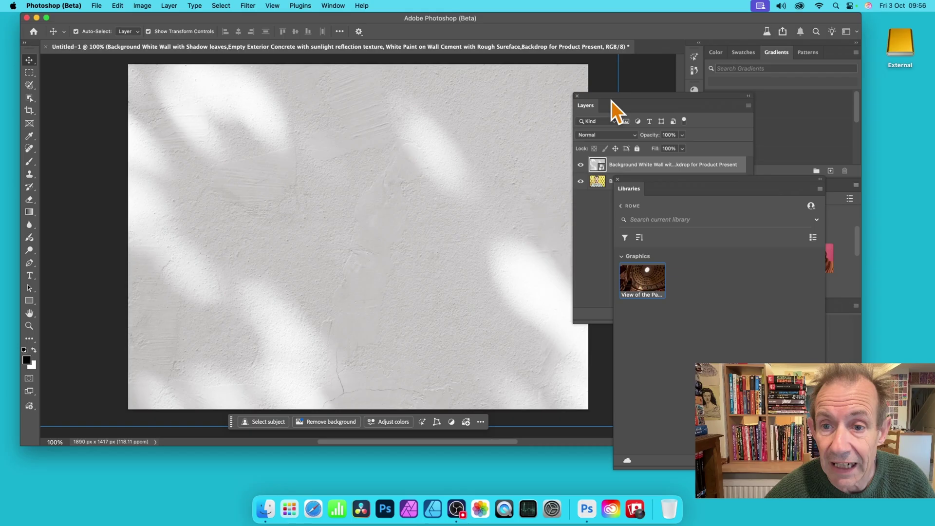
{"action": "left_click_drag", "start_coordinate": [612, 101], "coordinate": [502, 82]}
{"action": "left_click", "coordinate": [484, 116]}
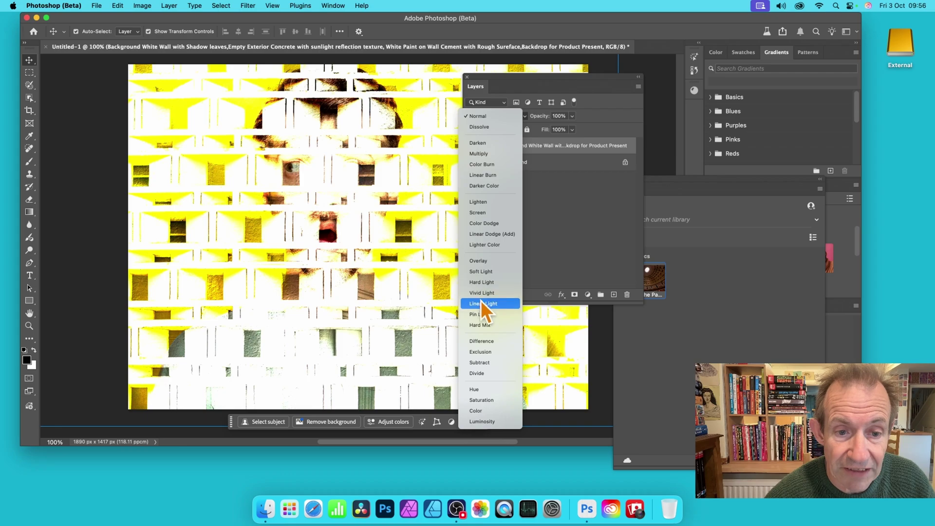
{"action": "key", "text": "Escape"}
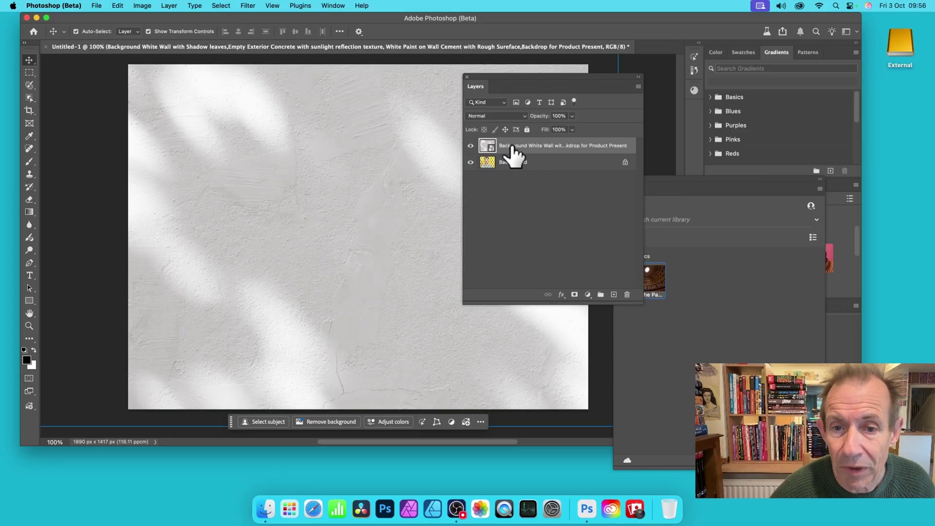
Arrange the Layers and Libraries panels and try dragging the wall layer into Libraries.
{"action": "mouse_move", "coordinate": [517, 79]}
{"action": "left_mouse_down"}
{"action": "mouse_move", "coordinate": [414, 89]}
{"action": "mouse_move", "coordinate": [447, 93]}
{"action": "left_mouse_up"}
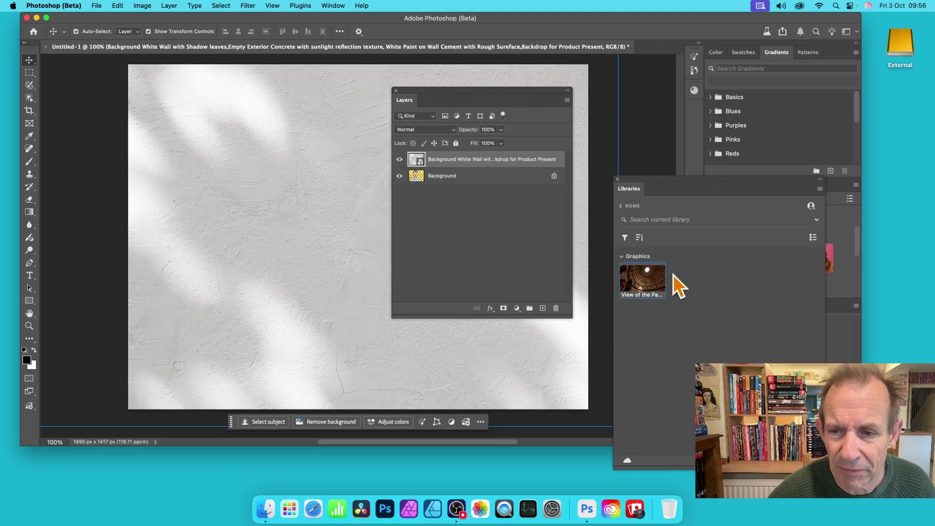
{"action": "left_click_drag", "start_coordinate": [663, 189], "coordinate": [572, 99]}
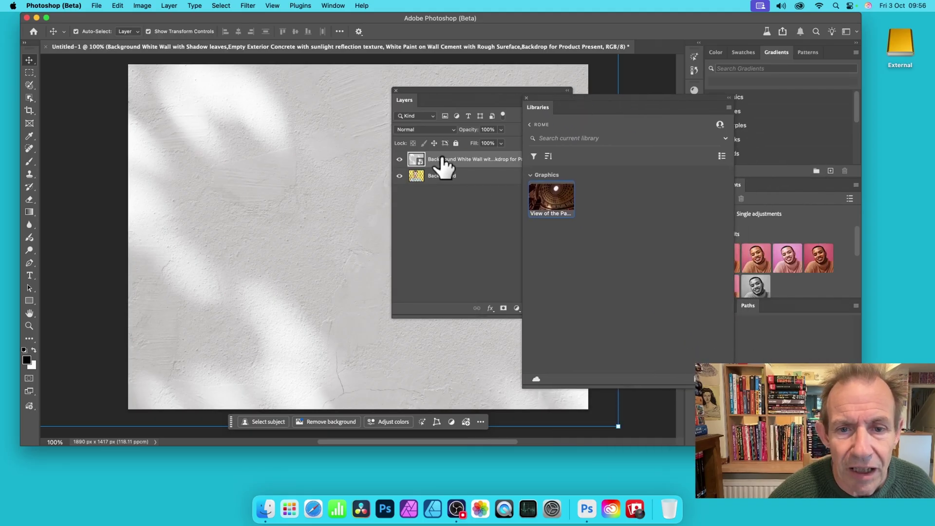
{"action": "mouse_move", "coordinate": [294, 169]}
{"action": "left_mouse_down"}
{"action": "mouse_move", "coordinate": [616, 232]}
{"action": "mouse_move", "coordinate": [614, 223]}
{"action": "left_mouse_up"}
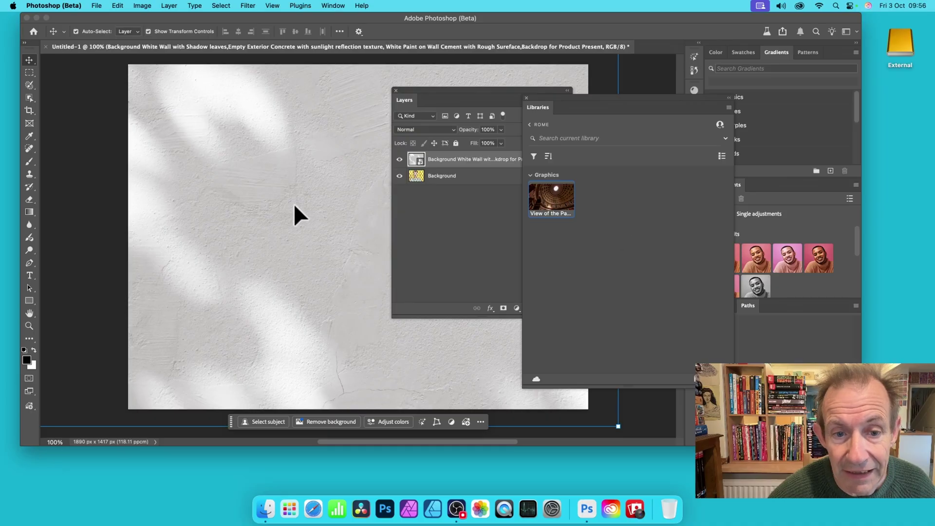
{"action": "left_click_drag", "start_coordinate": [295, 205], "coordinate": [624, 231]}
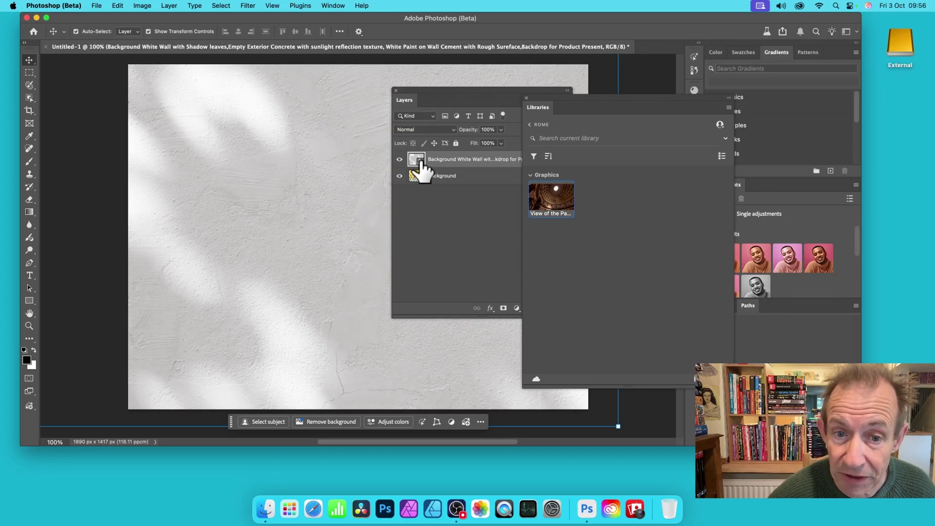
Convert the wall layer to a smart object and add it to Libraries as a graphic.
{"action": "left_click", "coordinate": [168, 7]}
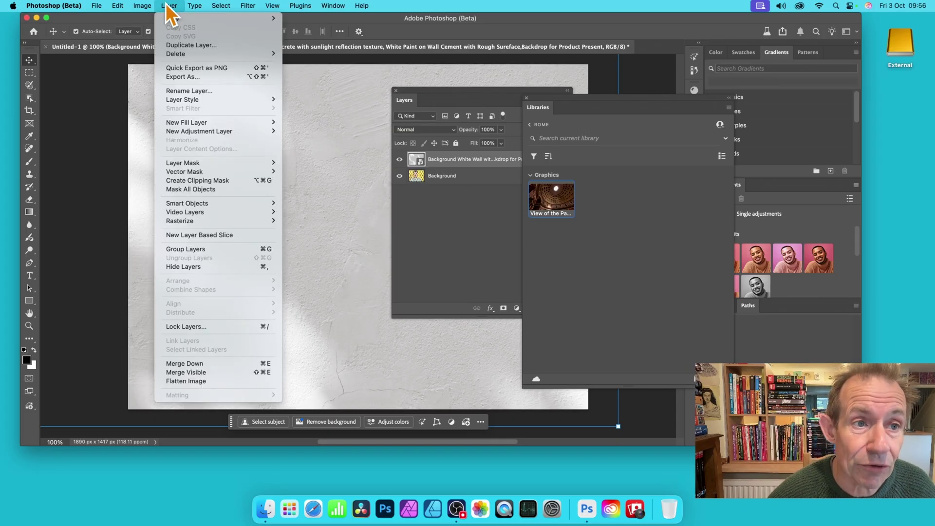
{"action": "mouse_move", "coordinate": [187, 203]}
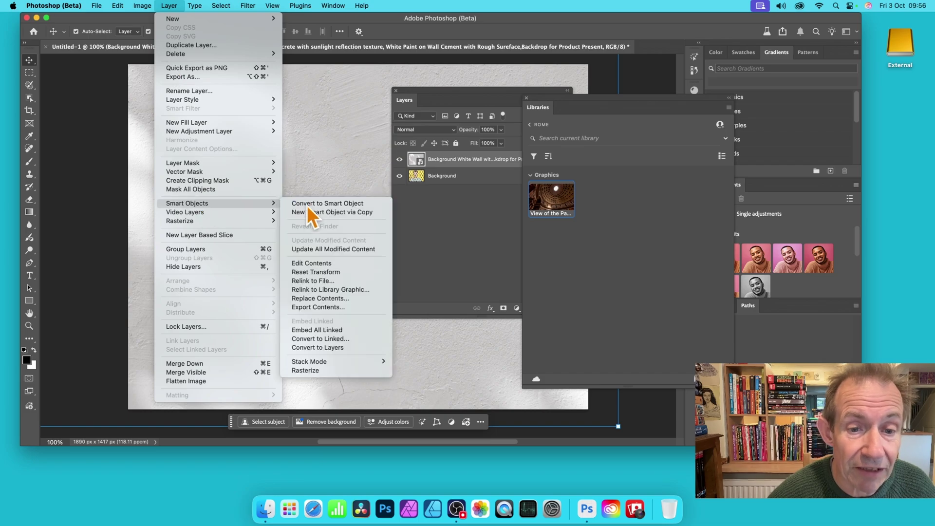
{"action": "left_click", "coordinate": [307, 204]}
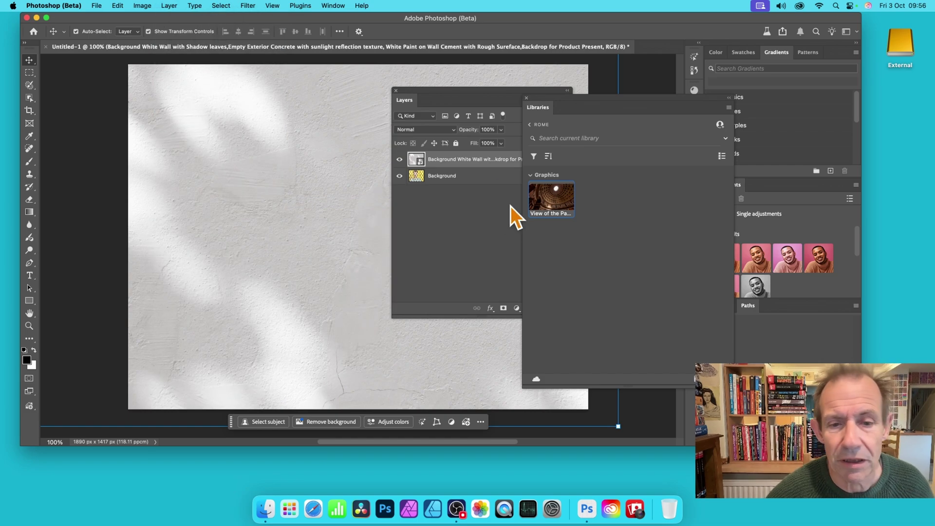
{"action": "mouse_move", "coordinate": [397, 172]}
{"action": "left_mouse_down"}
{"action": "mouse_move", "coordinate": [414, 159]}
{"action": "mouse_move", "coordinate": [610, 244]}
{"action": "left_mouse_up"}
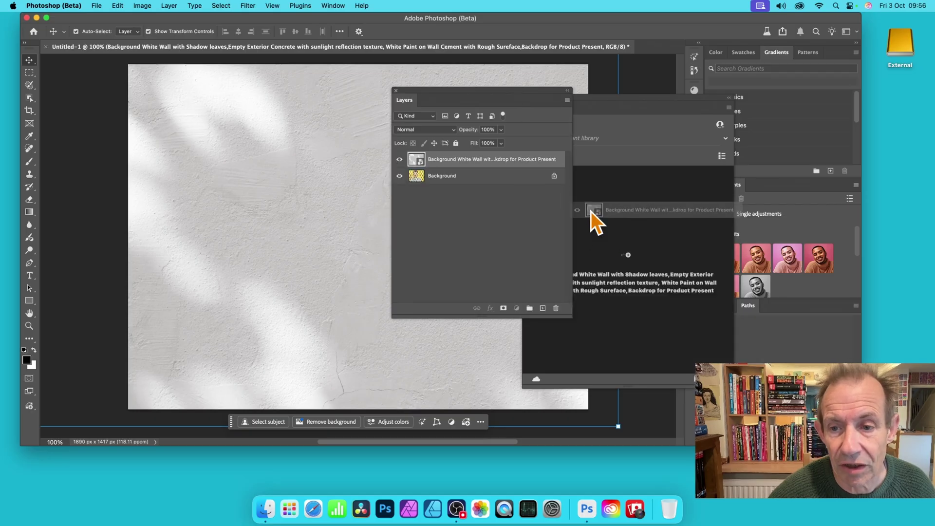
{"action": "left_click", "coordinate": [693, 327]}
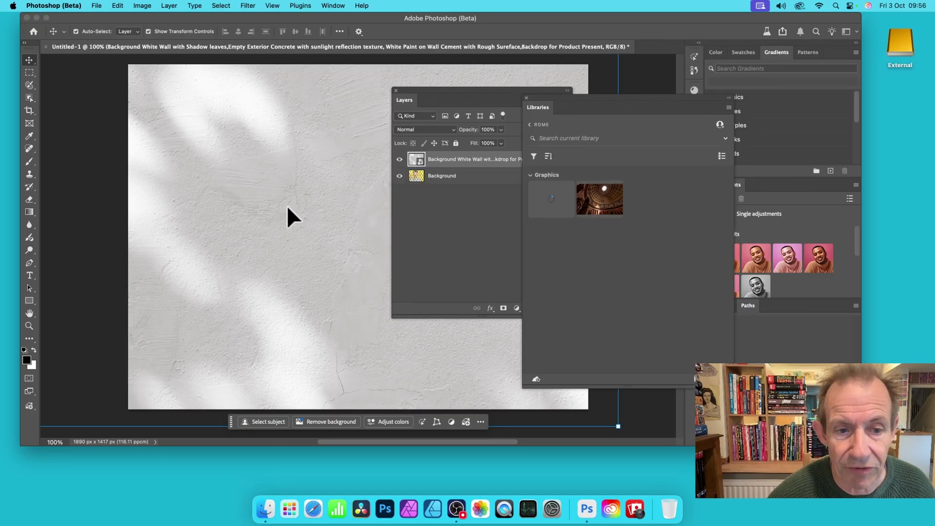
{"action": "left_click_drag", "start_coordinate": [313, 204], "coordinate": [670, 238]}
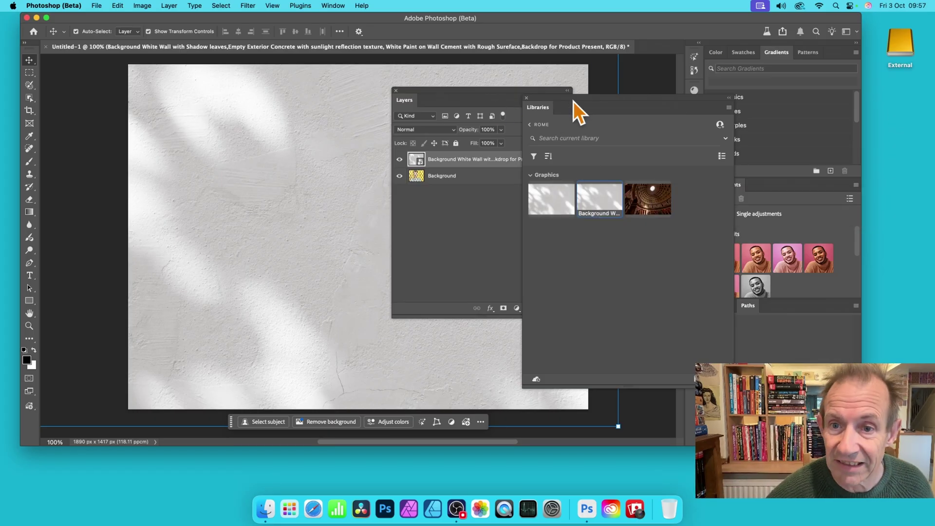
{"action": "left_click_drag", "start_coordinate": [574, 101], "coordinate": [542, 79]}
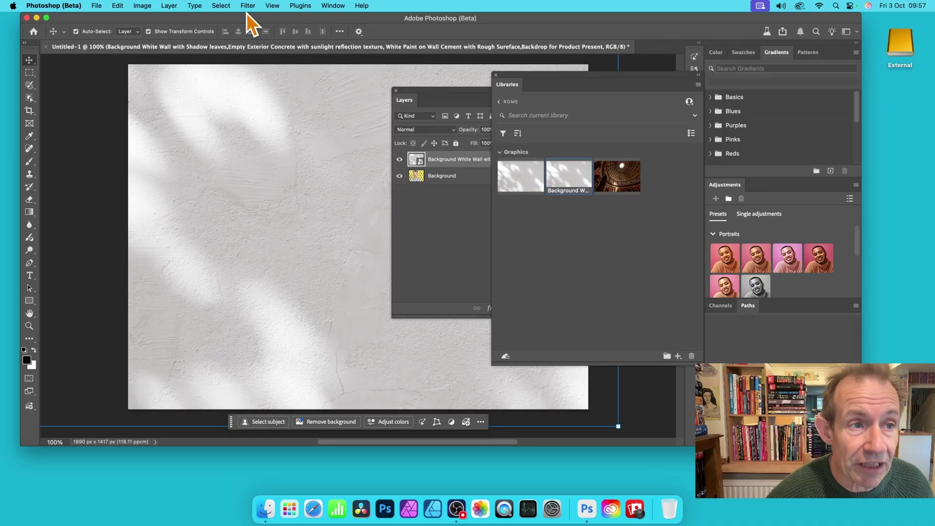
Place the red-eyed tree frog image from the free Adobe Stock Animals collection.
{"action": "left_click", "coordinate": [95, 4]}
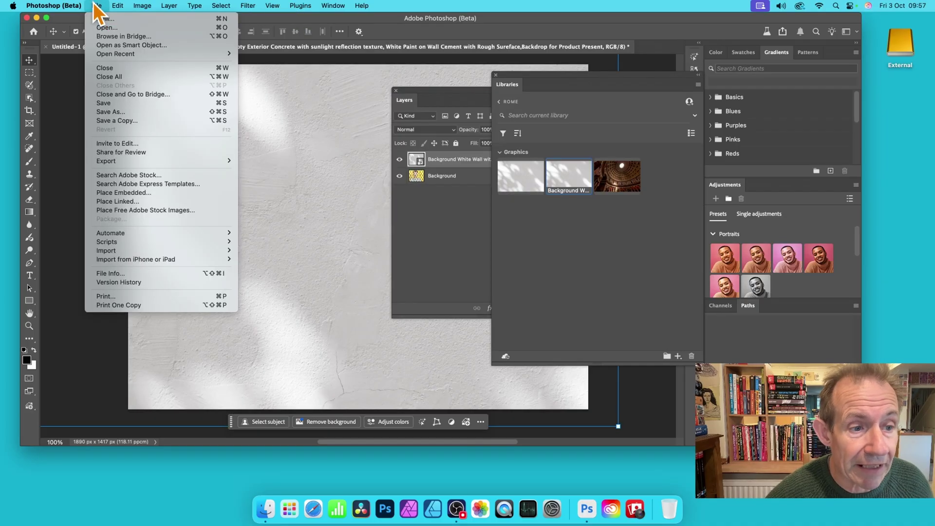
{"action": "left_click", "coordinate": [135, 212]}
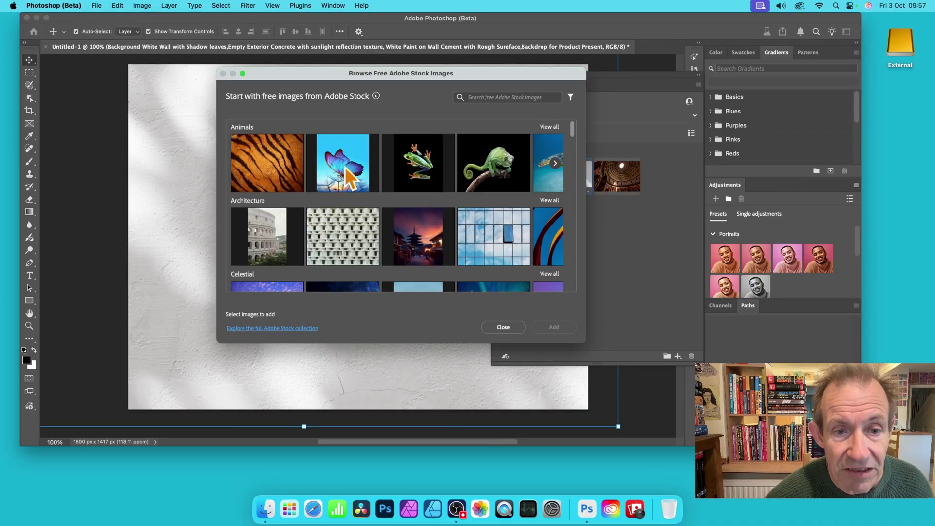
{"action": "left_click", "coordinate": [418, 178]}
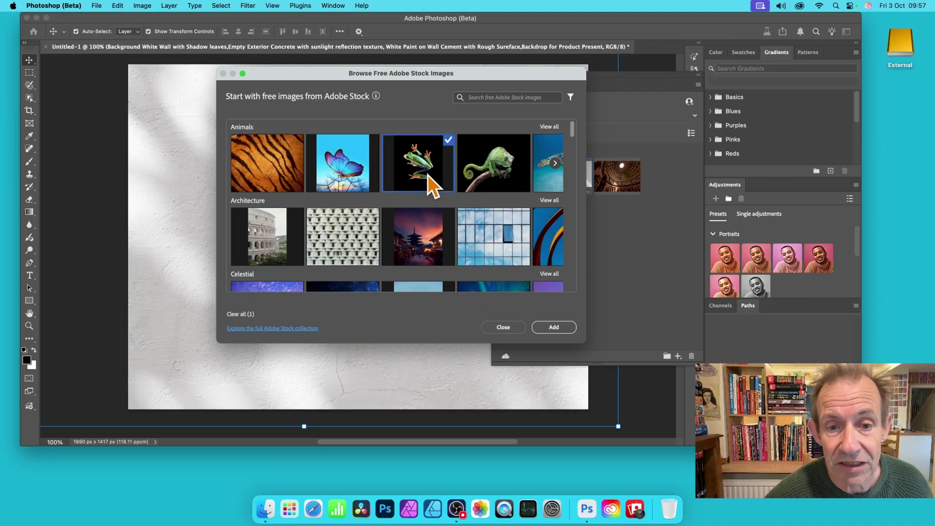
{"action": "left_click", "coordinate": [554, 327]}
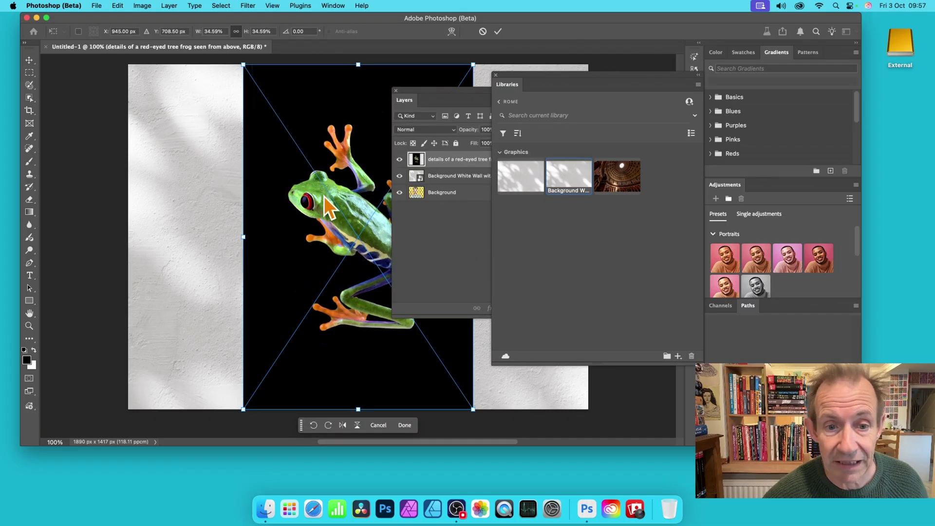
Commit the frog placement, convert it to a smart object, and add it to Libraries.
{"action": "mouse_move", "coordinate": [324, 197]}
{"action": "left_mouse_down"}
{"action": "mouse_move", "coordinate": [237, 171]}
{"action": "mouse_move", "coordinate": [630, 263]}
{"action": "left_mouse_up"}
{"action": "key", "text": "Return"}
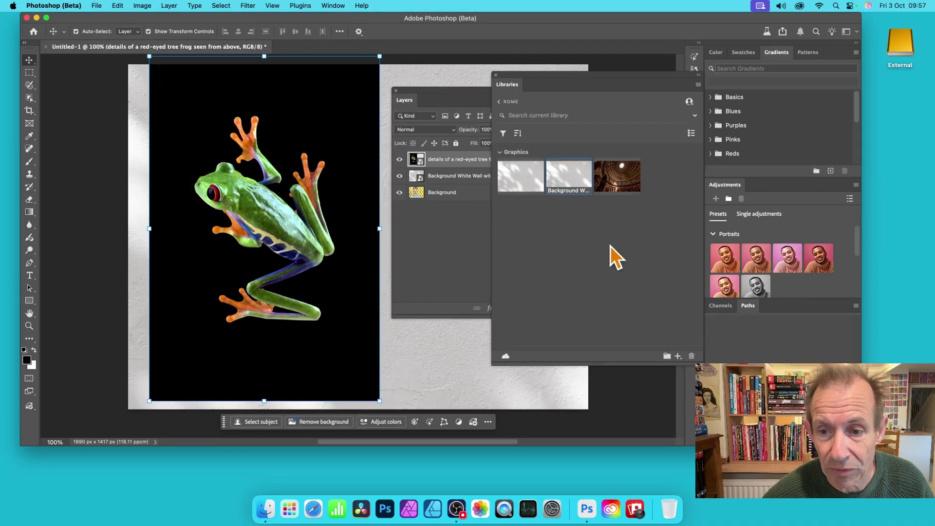
{"action": "left_click_drag", "start_coordinate": [438, 163], "coordinate": [622, 255]}
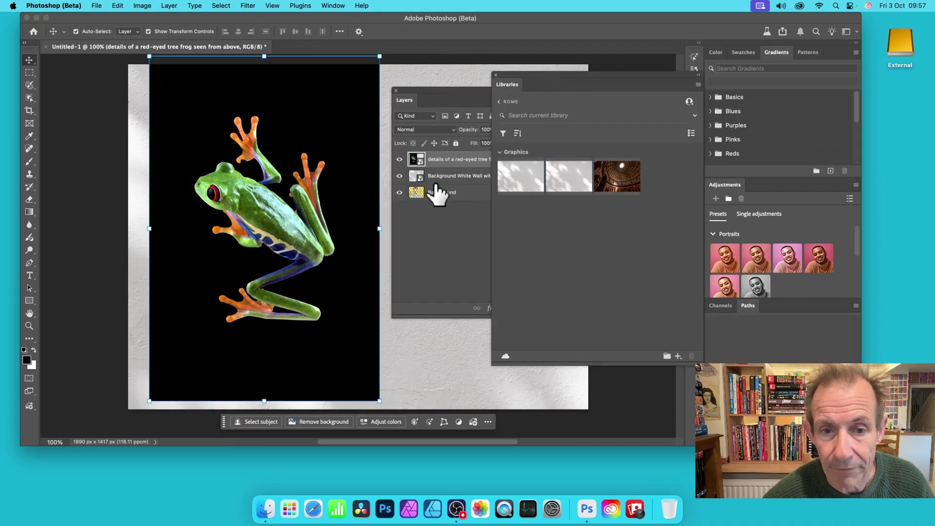
{"action": "left_click", "coordinate": [168, 5]}
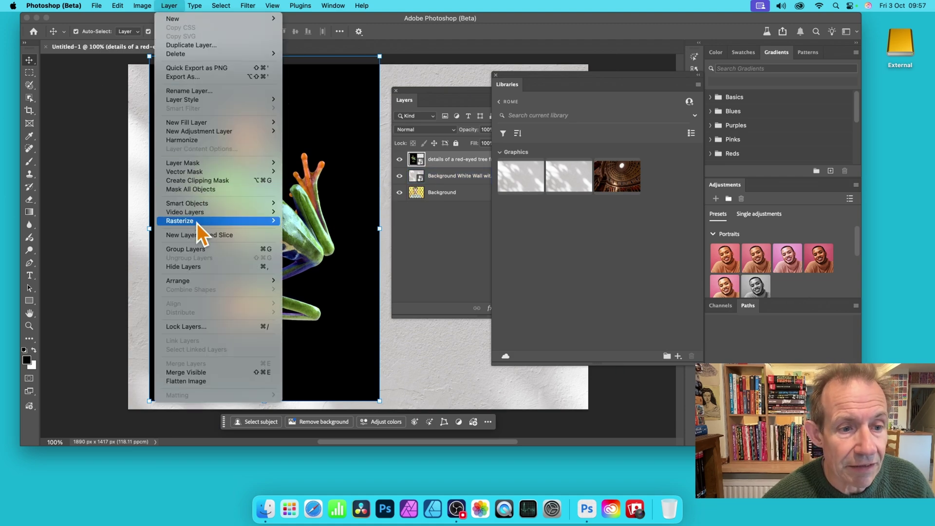
{"action": "left_click", "coordinate": [328, 208]}
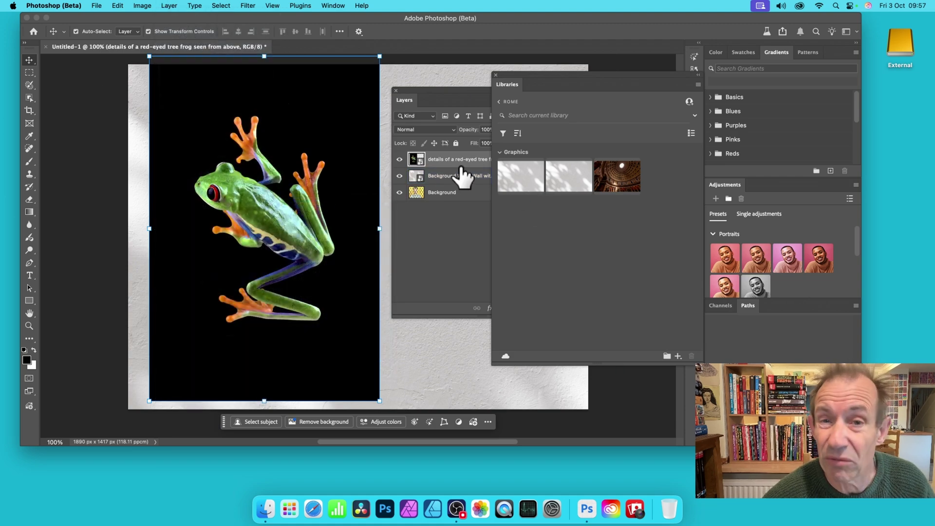
{"action": "mouse_move", "coordinate": [439, 160]}
{"action": "left_mouse_down"}
{"action": "mouse_move", "coordinate": [606, 293]}
{"action": "mouse_move", "coordinate": [610, 284]}
{"action": "left_mouse_up"}
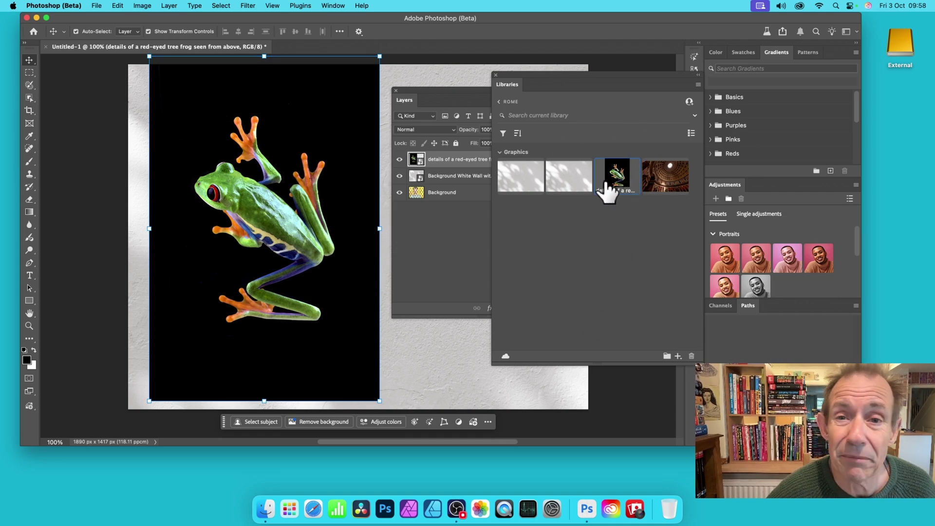
{"action": "mouse_move", "coordinate": [617, 176]}
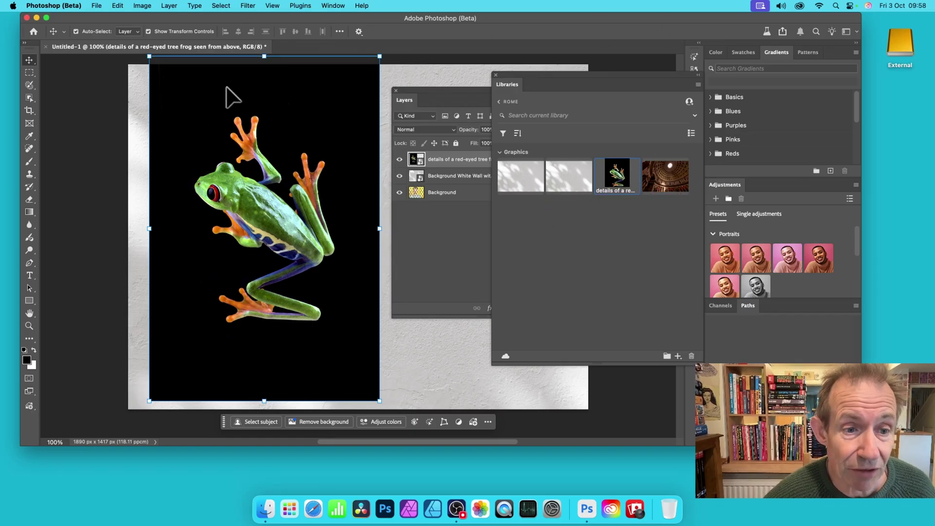
Scale the frog down, move it to the upper left, tilt it about 30°.
{"action": "left_click_drag", "start_coordinate": [225, 94], "coordinate": [244, 206]}
{"action": "left_click", "coordinate": [176, 152]}
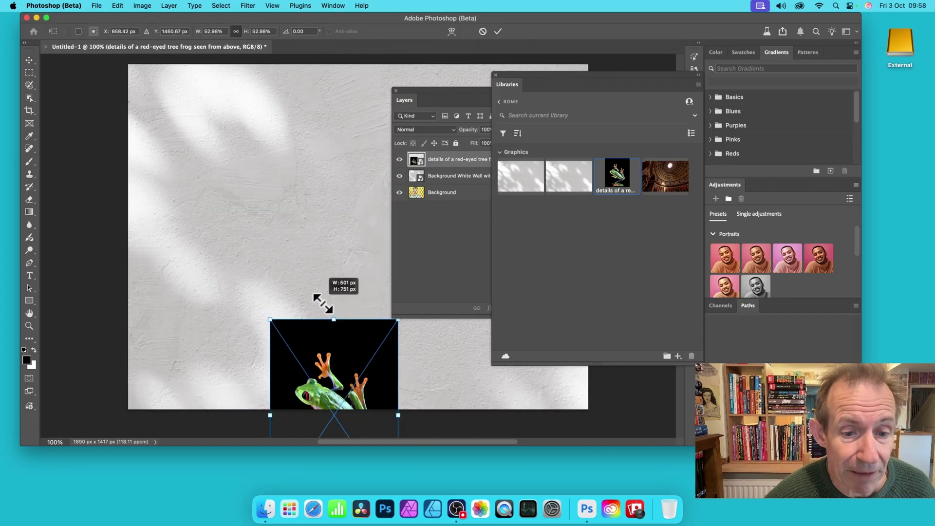
{"action": "left_click_drag", "start_coordinate": [161, 161], "coordinate": [288, 320]}
{"action": "mouse_move", "coordinate": [366, 397]}
{"action": "left_mouse_down"}
{"action": "mouse_move", "coordinate": [240, 133]}
{"action": "mouse_move", "coordinate": [315, 192]}
{"action": "left_mouse_up"}
{"action": "key", "text": "Return"}
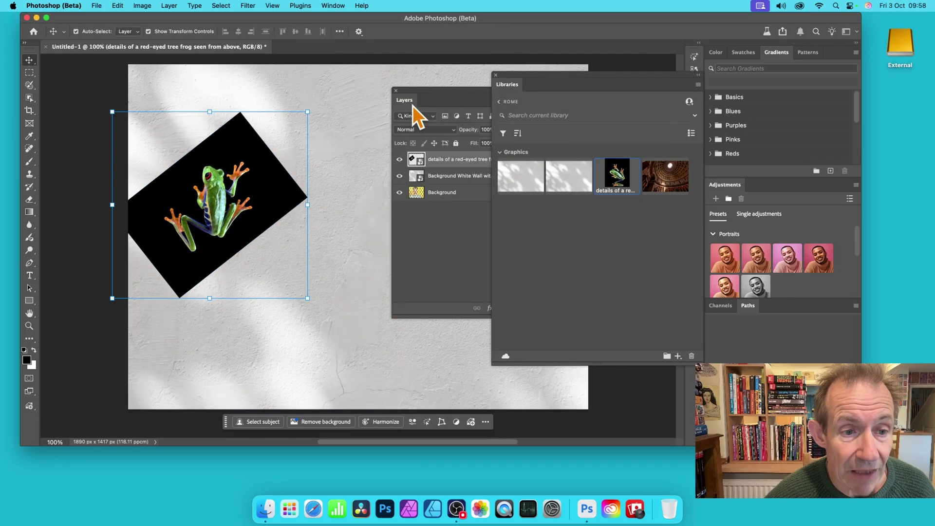